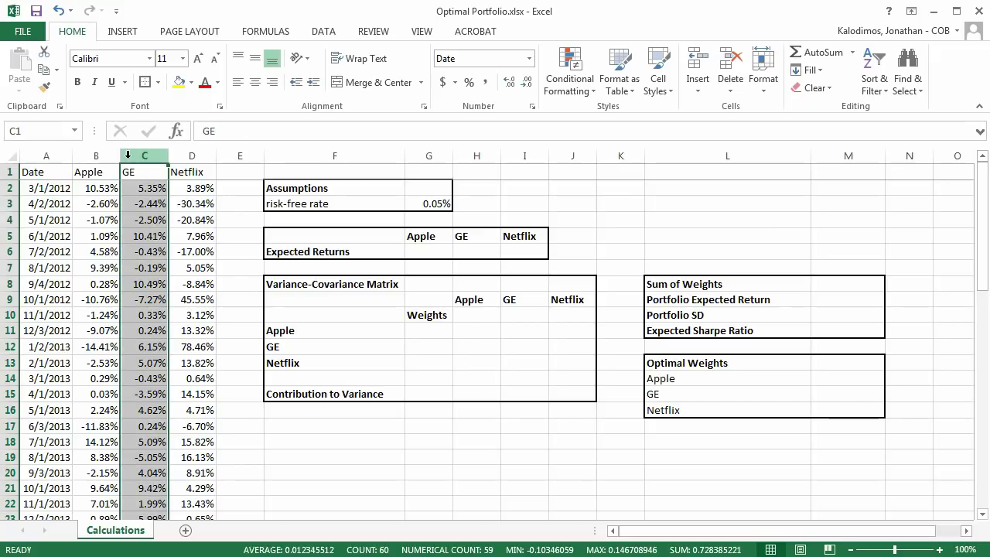
Enter =AVERAGE(B2:B60) in G6 for Apple's 1.15% expected return.
left_click(203, 157)
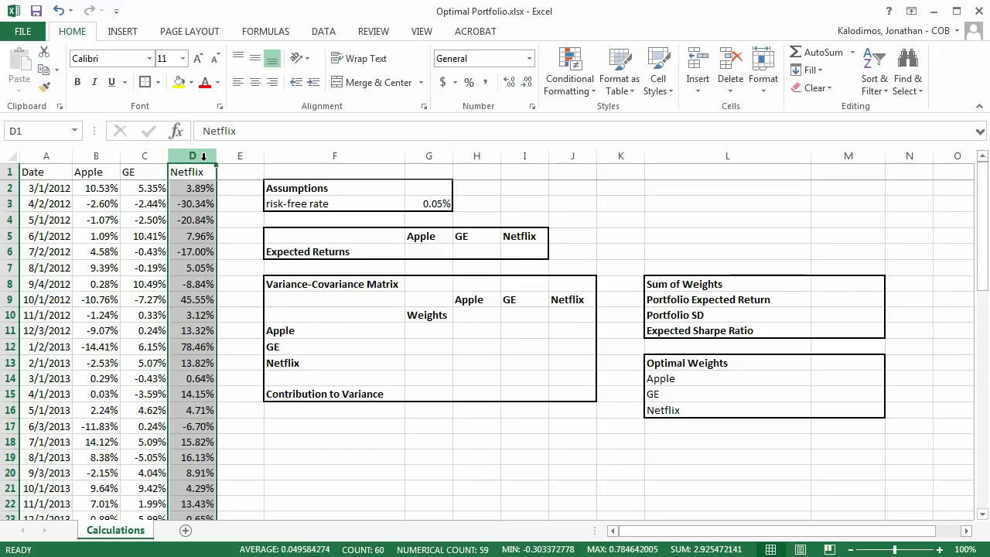
left_click(328, 156, "ctrl")
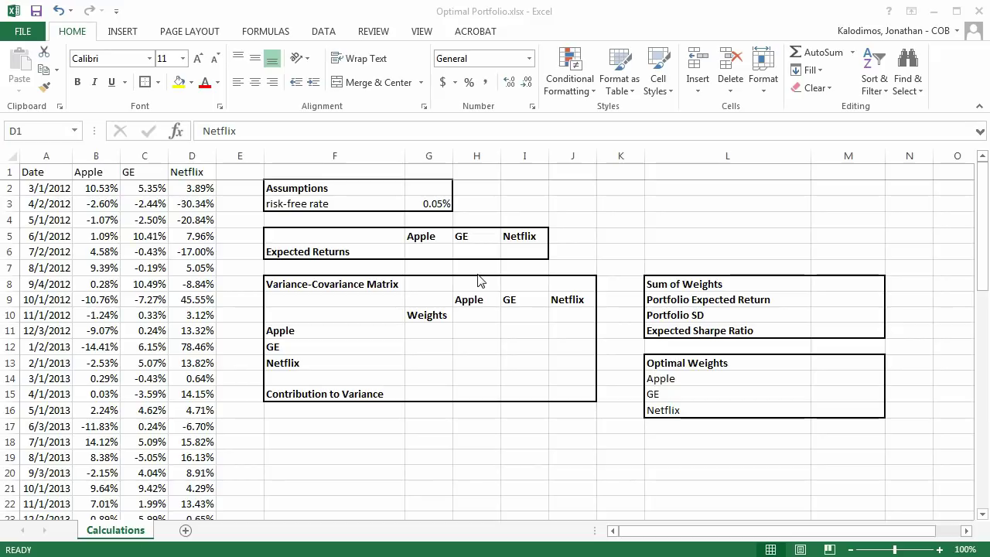
key("ctrl+shift+Down")
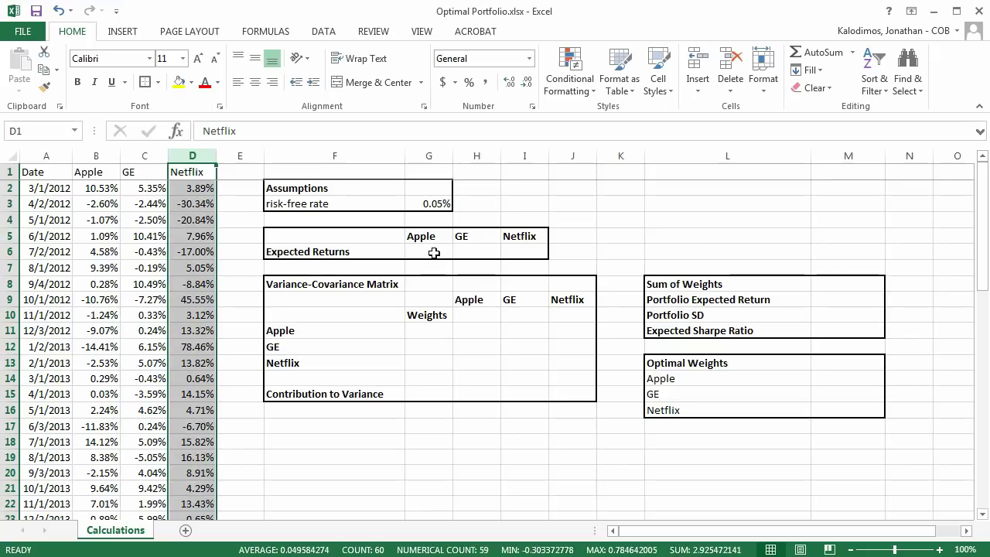
left_click(440, 249)
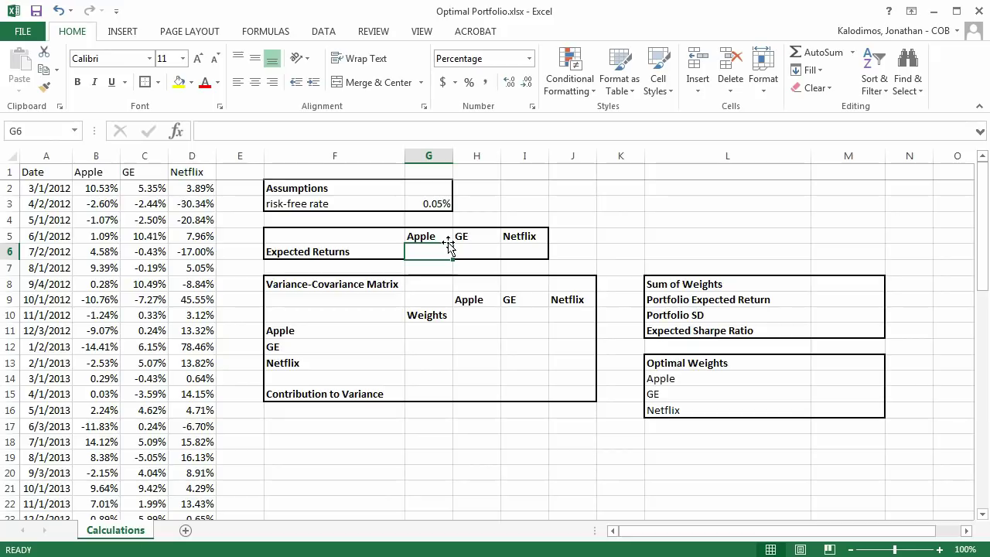
type("=aver")
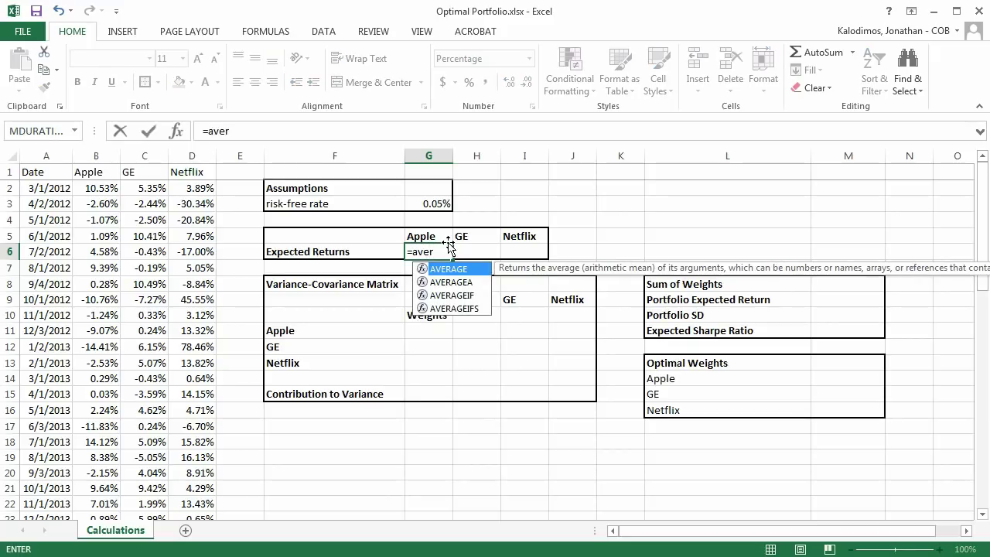
key("Tab")
key("Left")
key("Left")
key("Left")
key("Left")
key("Left")
key("Up")
key("ctrl+Up")
key("Down")
key("ctrl+shift+Down")
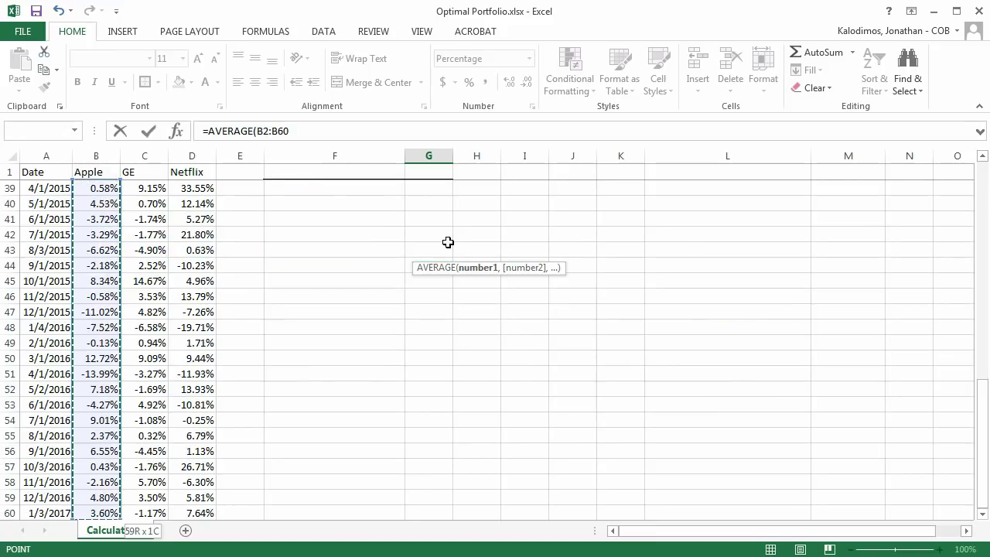
type(")")
key("Return")
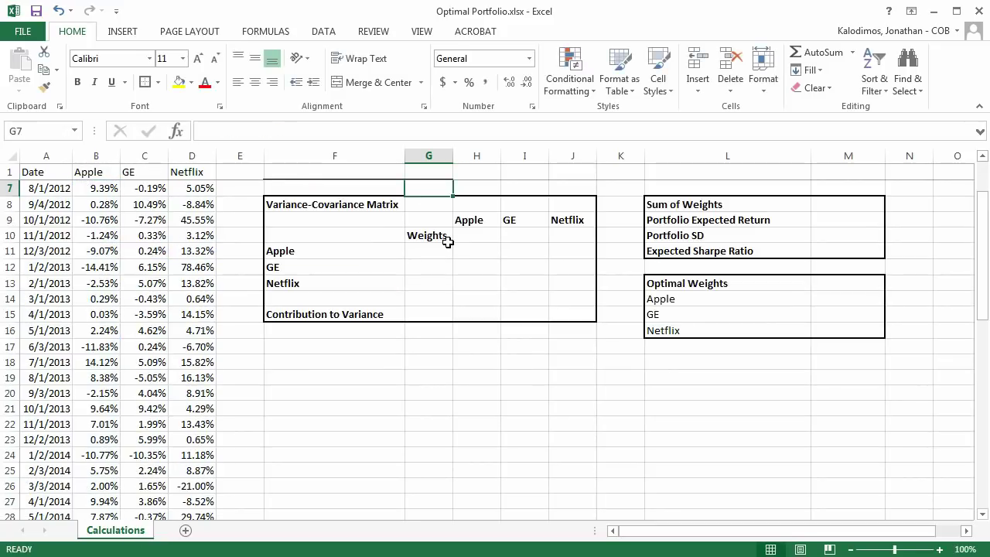
Fill the average formula right across G6:I6, giving GE 1.23% and Netflix 4.96%.
key("Up")
key("Up")
key("Up")
key("Up")
key("Down")
key("Down")
key("Down")
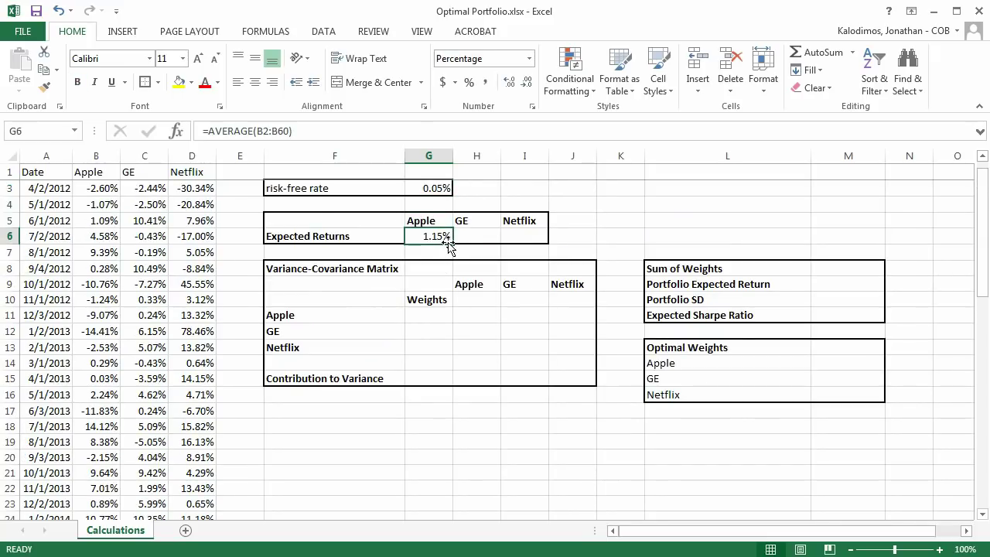
key("Right")
key("Left")
key("shift+Right")
key("shift+Right")
key("ctrl+r")
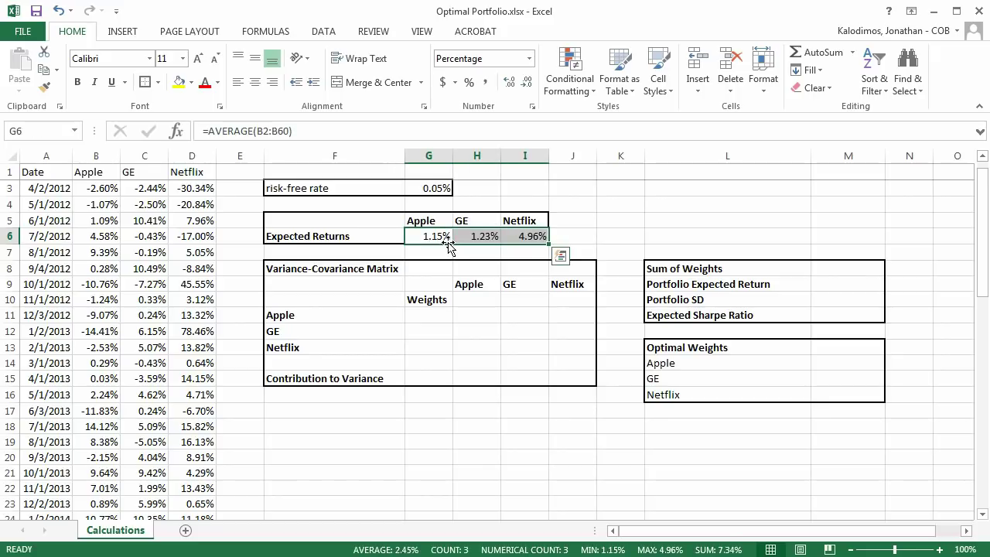
left_click(622, 234)
Apply an outside border to the Expected Returns table F5:I6.
left_click(335, 224)
left_click_drag(334, 224, 539, 237)
left_click(145, 82)
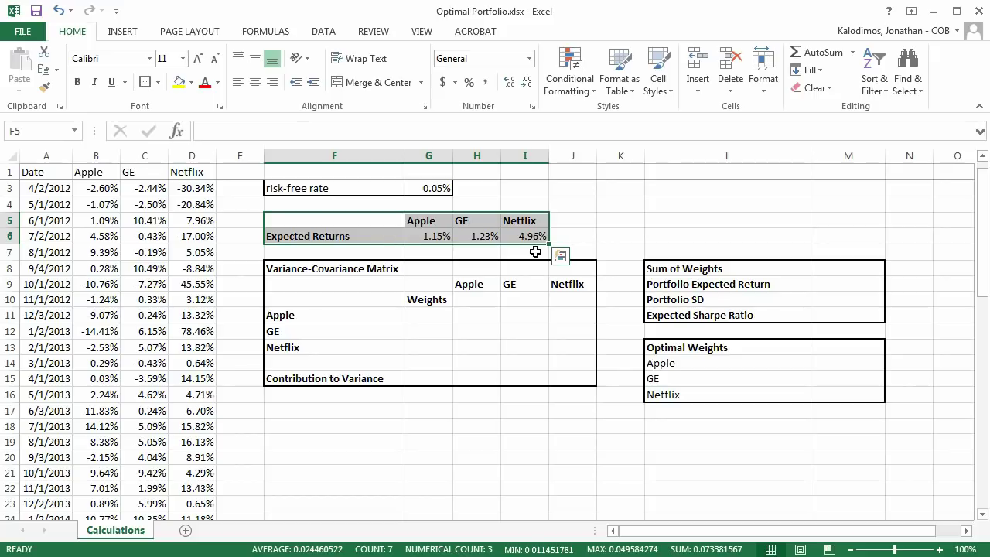
scroll(513, 255, "up", 1)
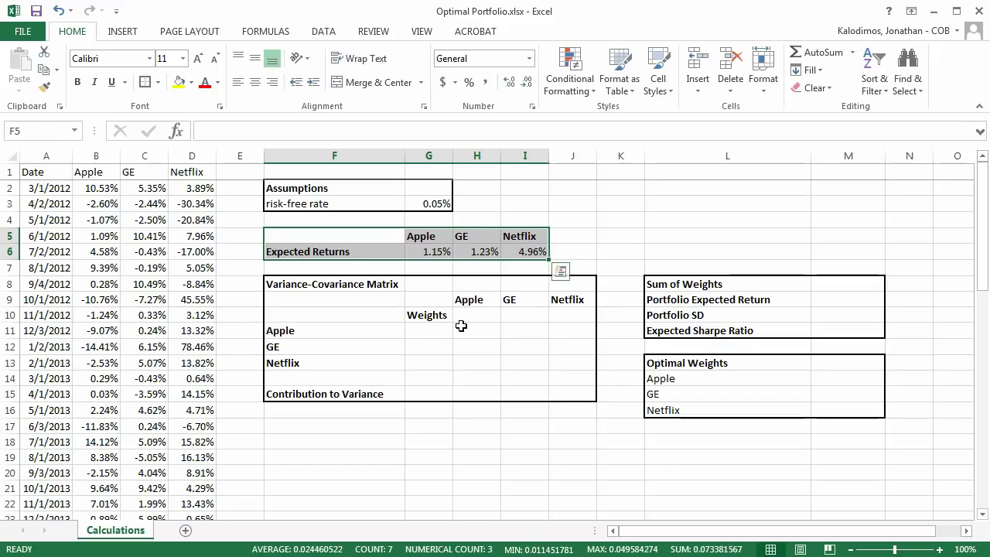
Enter starting weights 1, 0 and 0 for Apple, GE and Netflix in H10:J10.
left_click_drag(469, 301, 563, 301)
left_click_drag(331, 336, 340, 359)
left_click_drag(467, 304, 554, 302)
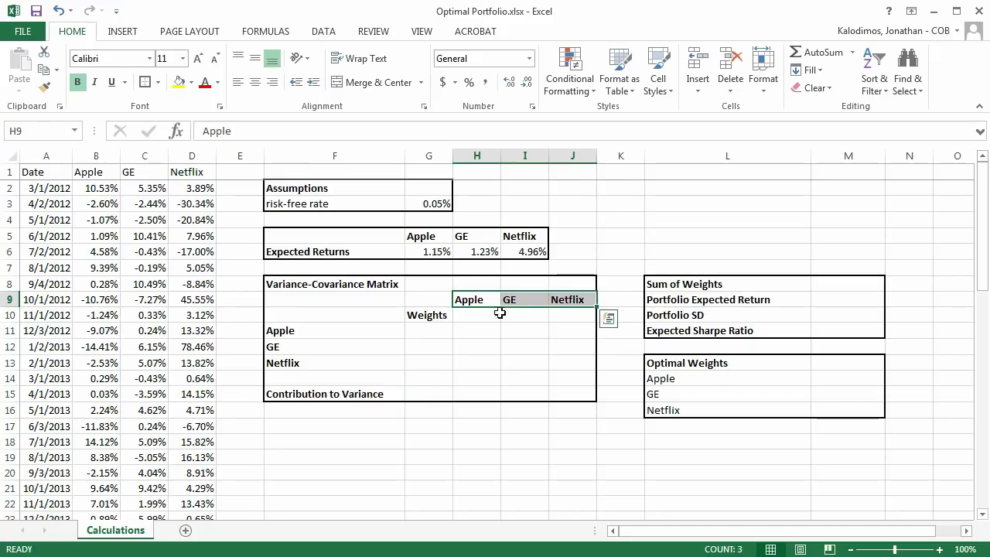
left_click(439, 316)
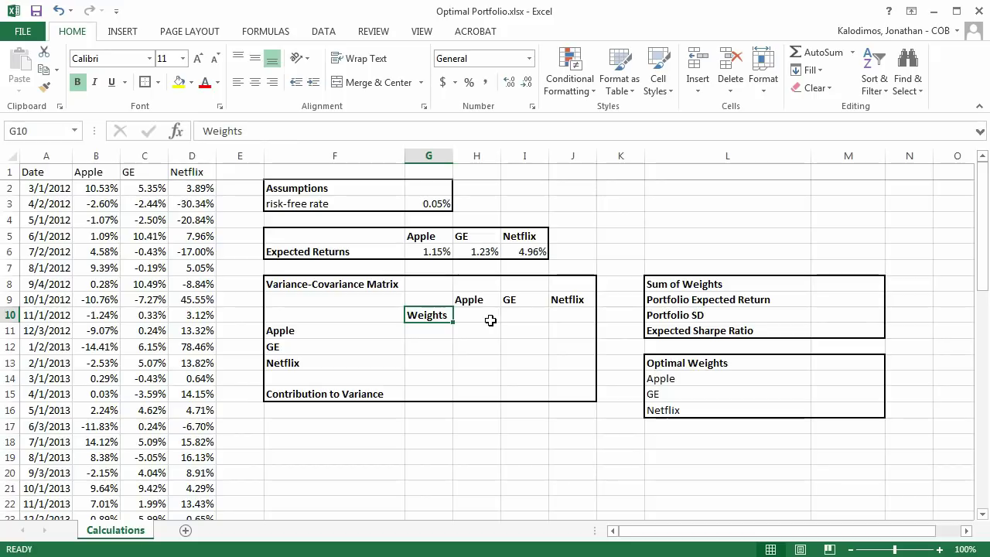
left_click(490, 321)
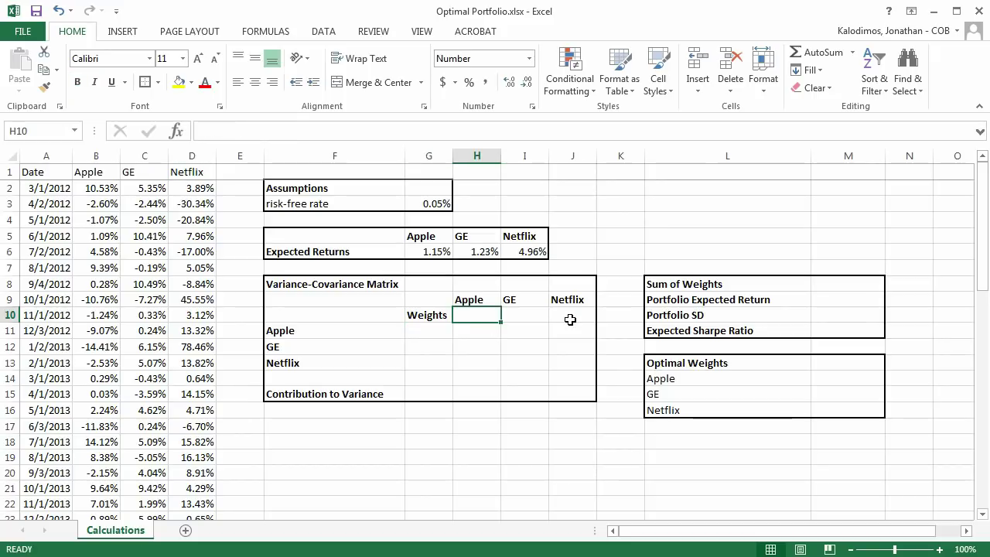
type("1")
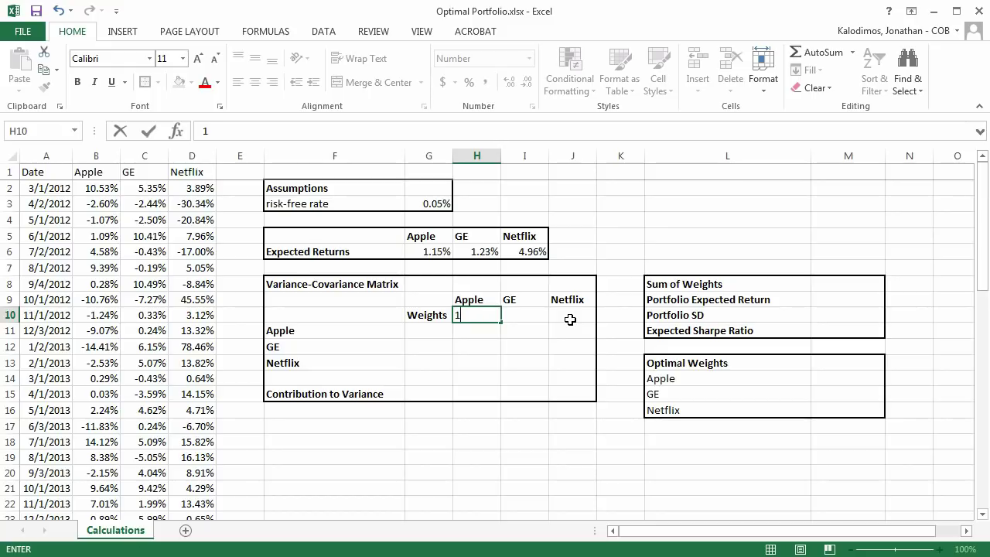
key("Tab")
type("0")
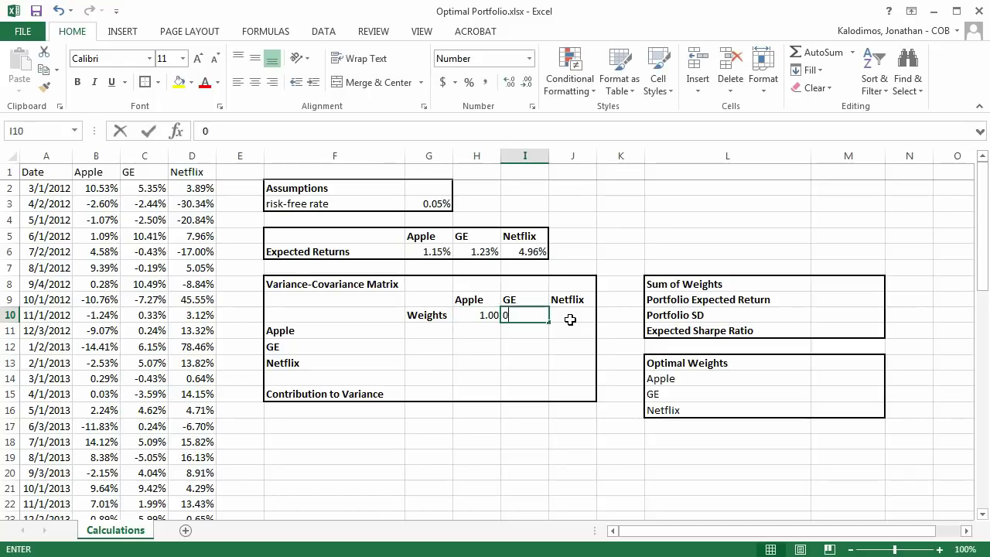
key("Tab")
type("0")
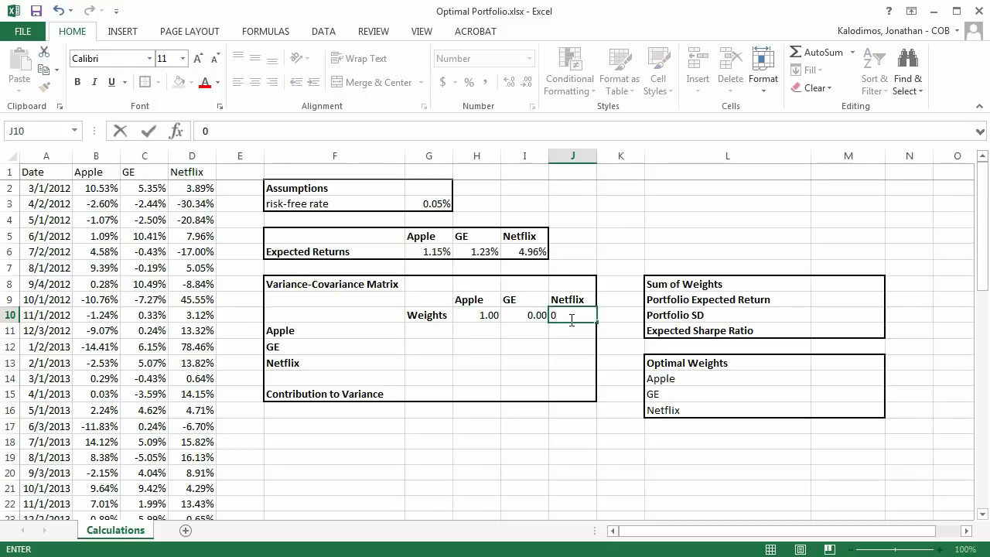
key("Tab")
Review the Weights column G11:G13 and the weights row H10:J10.
key("Left")
key("Left")
key("Left")
key("Left")
key("Down")
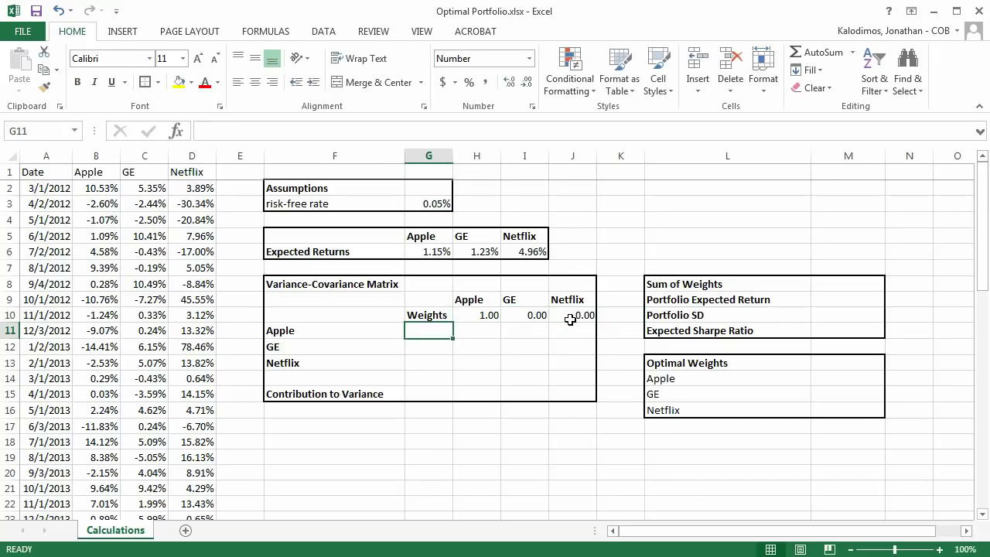
key("shift+Down")
key("shift+Down")
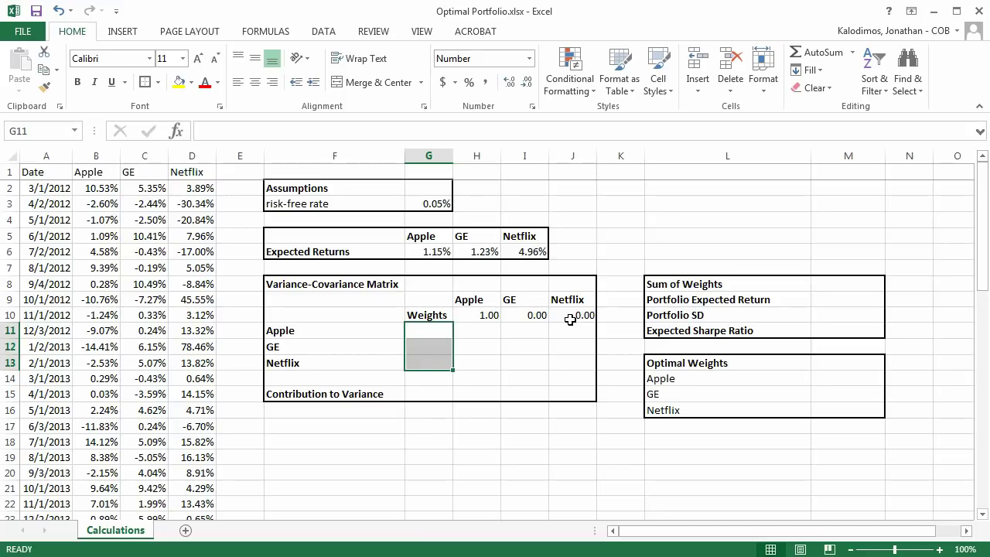
key("Up")
key("Down")
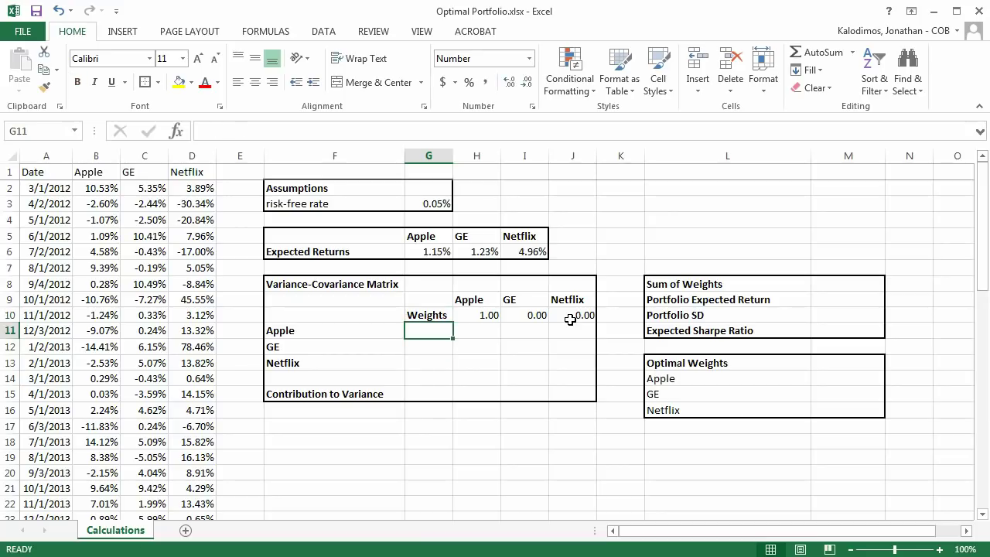
key("Up")
key("Right")
key("shift+Right")
key("shift+Right")
key("shift+Right")
key("shift+Left")
key("Down")
key("Left")
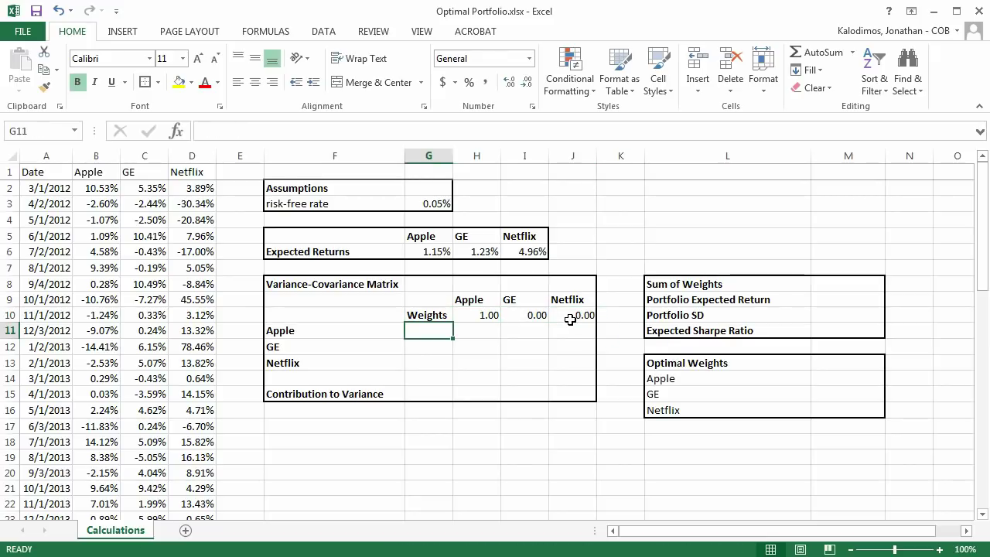
Link G11 to Apple's weight H10 and G12 to GE's weight I10.
type("+")
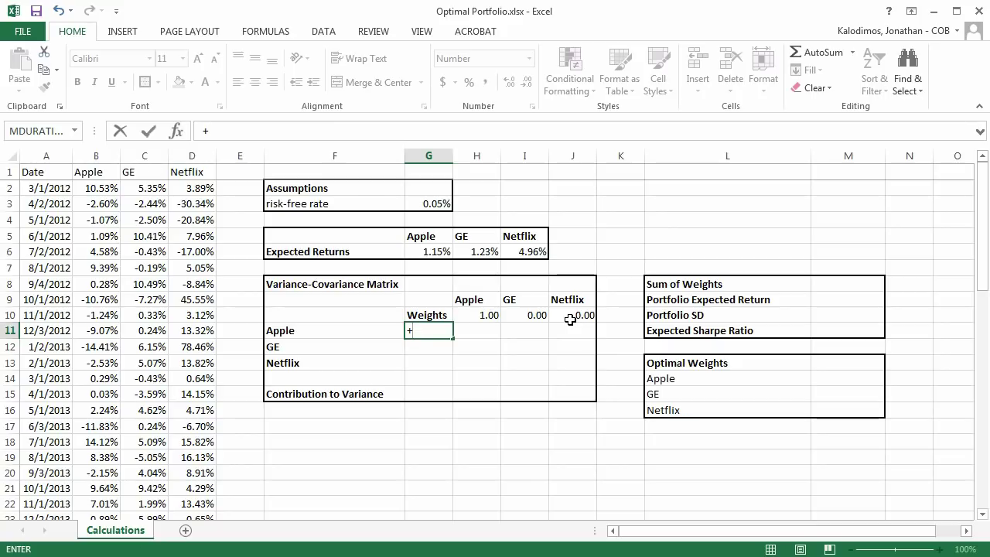
key("Right")
key("Up")
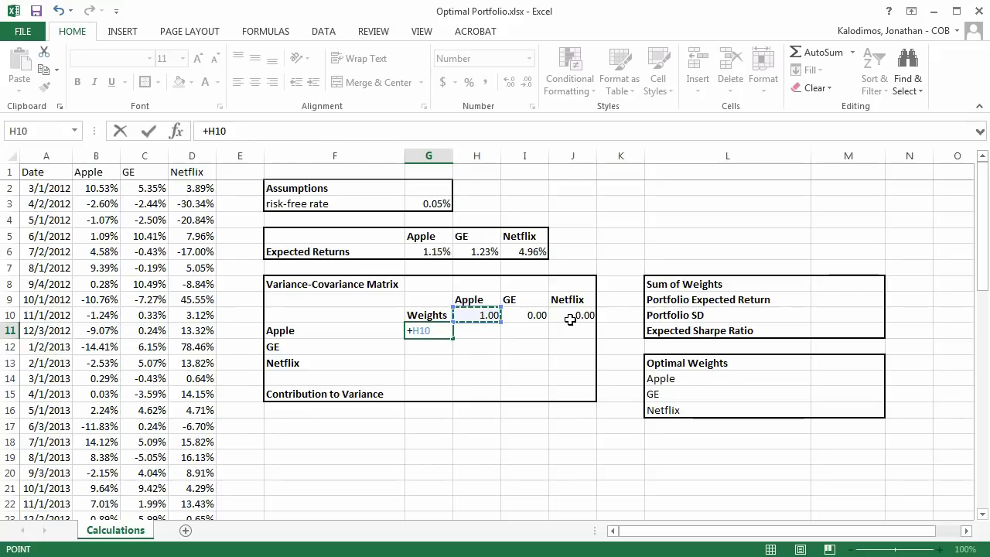
key("Return")
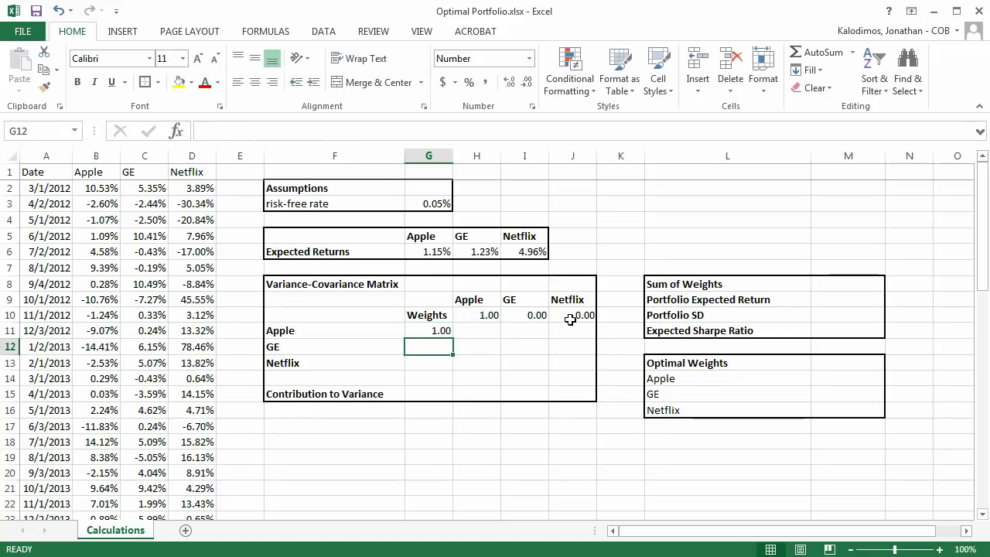
type("+")
key("Right")
key("Right")
key("Up")
key("Up")
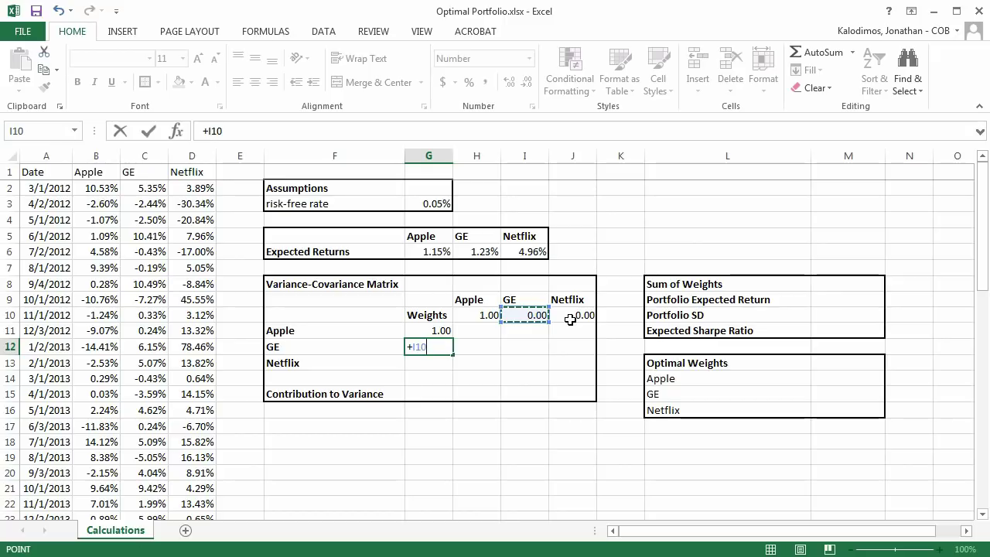
type("+")
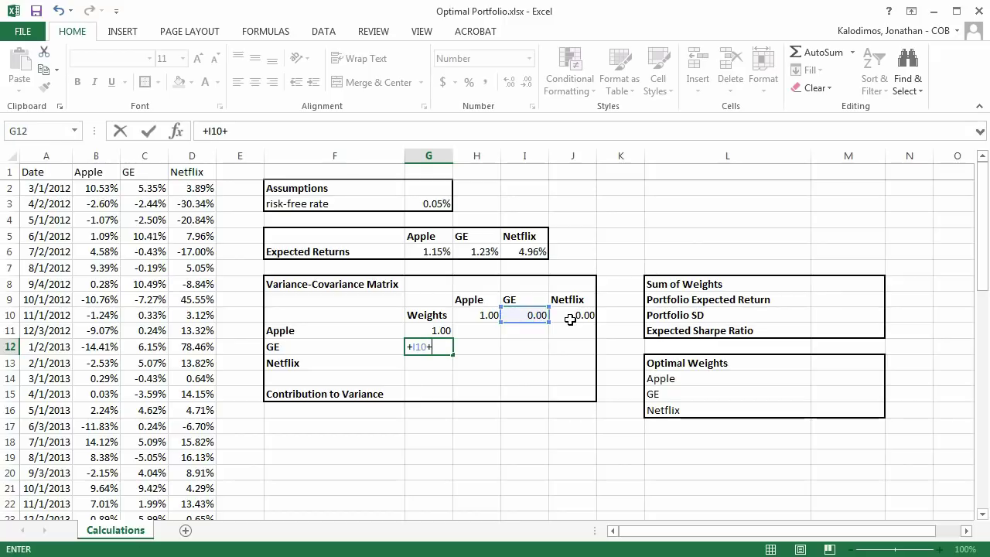
key("BackSpace")
key("Return")
Link G13 to Netflix's weight in J10.
key("Up")
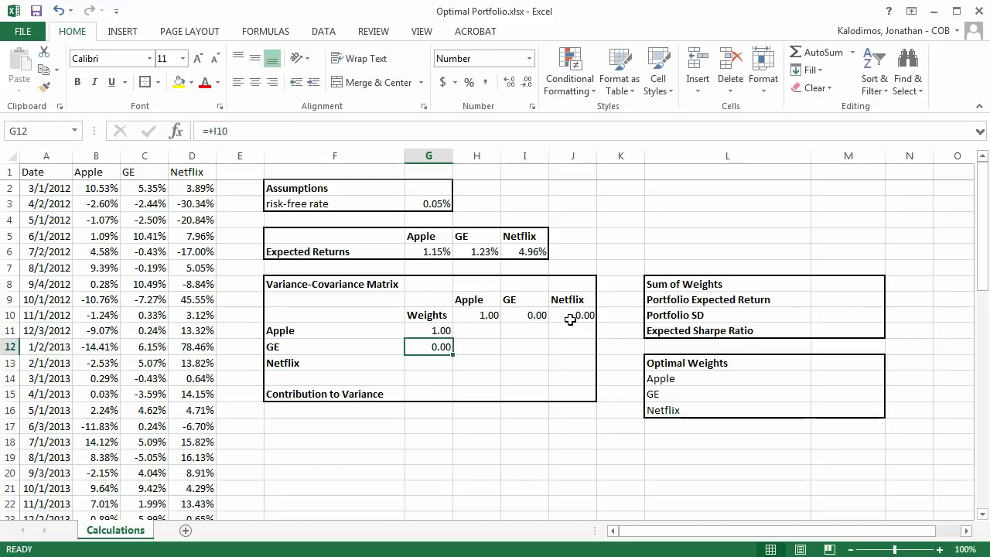
key("Right")
key("Down")
key("Left")
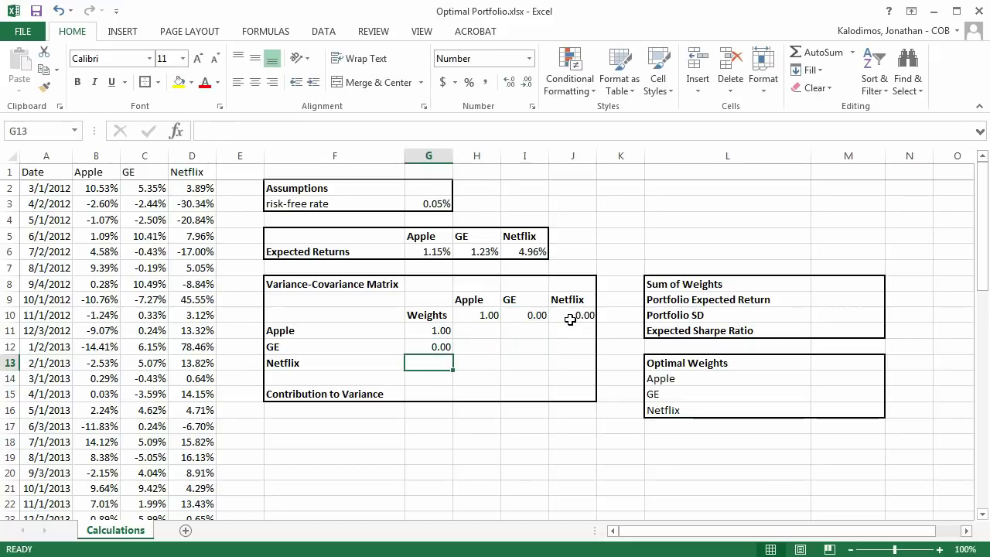
type("+")
key("Right")
key("Right")
key("Right")
key("Up")
key("Up")
key("Up")
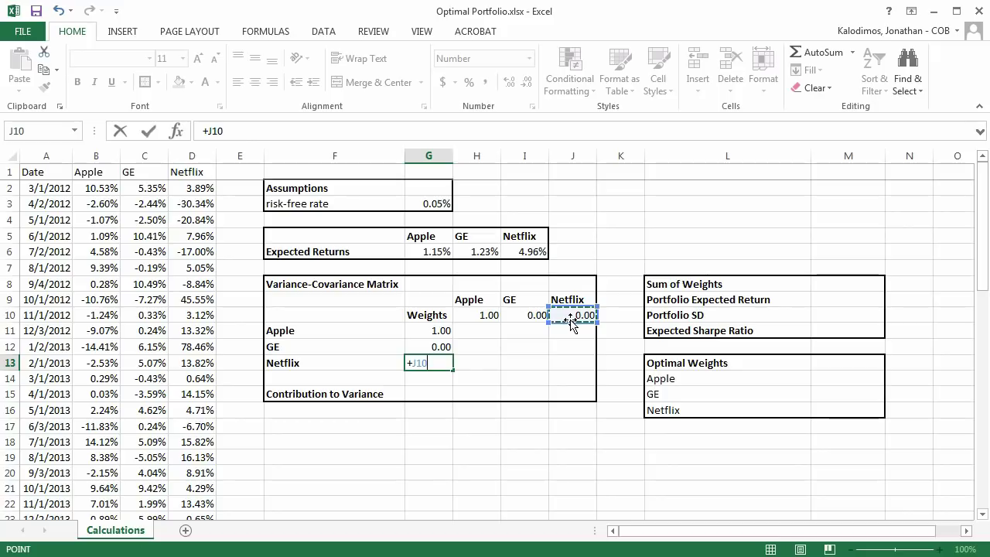
key("Return")
Set the GE and Apple weights to 0.5 each and confirm G11:G13 read 0.50, 0.50, 0.00.
key("Up")
key("Right")
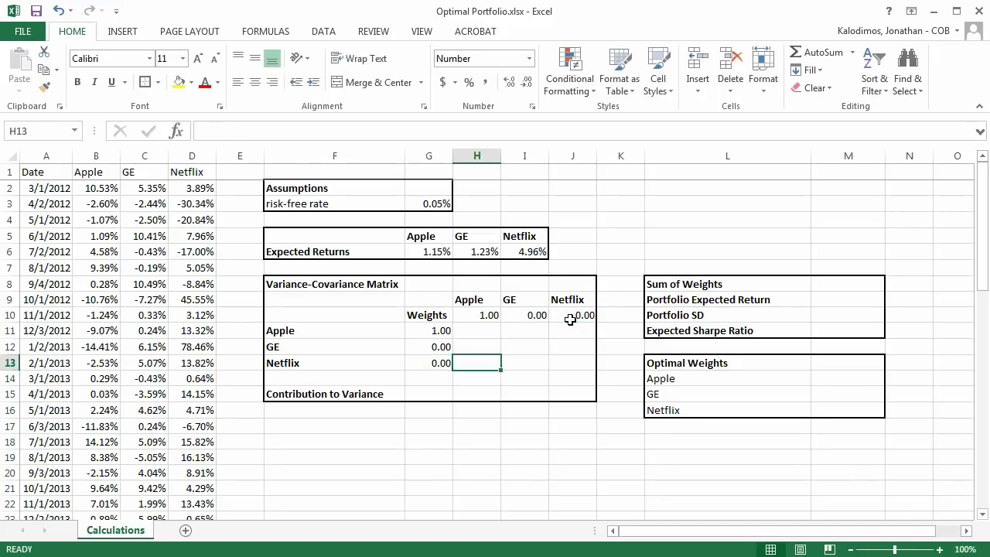
key("Up")
key("Up")
key("Up")
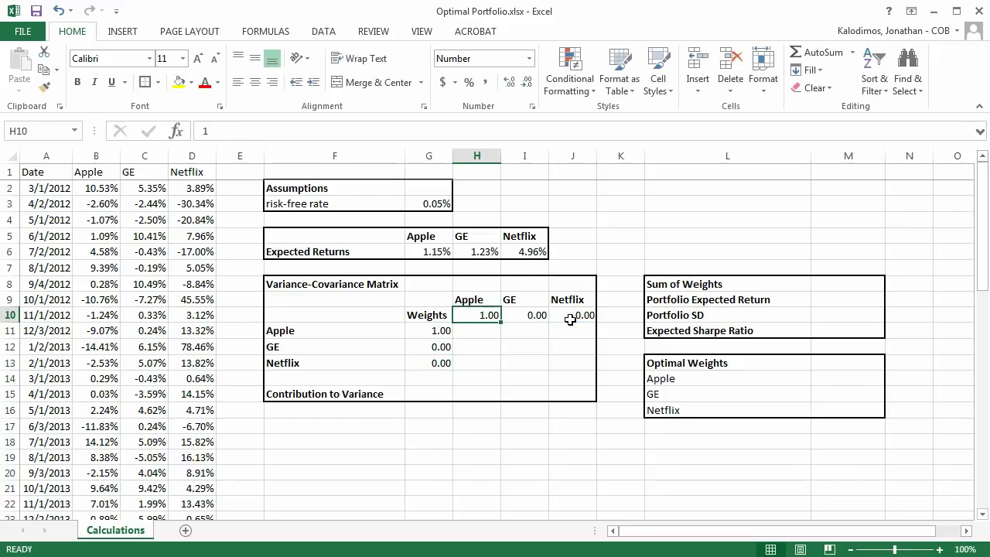
key("Right")
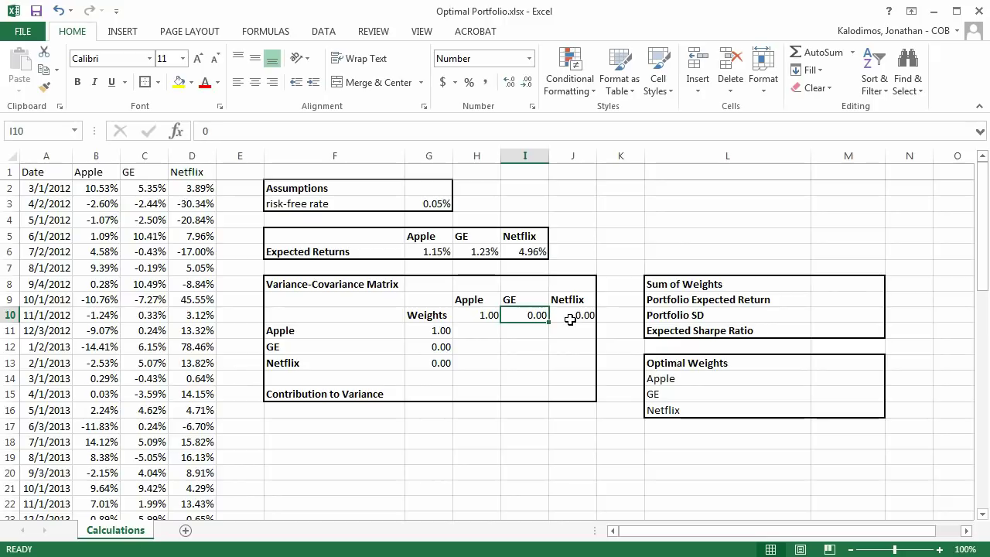
type(".5")
key("Return")
key("Left")
key("Up")
type(".5")
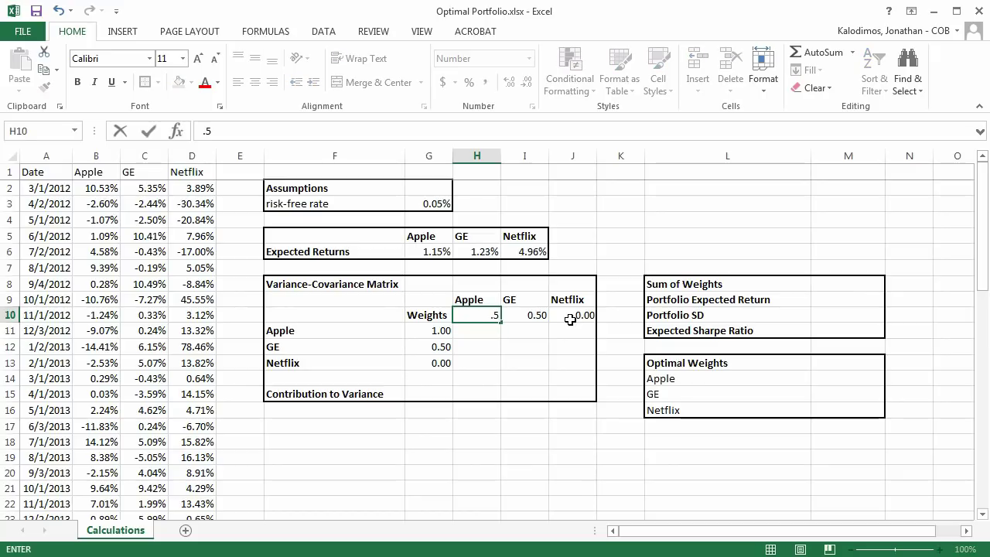
key("Return")
key("Left")
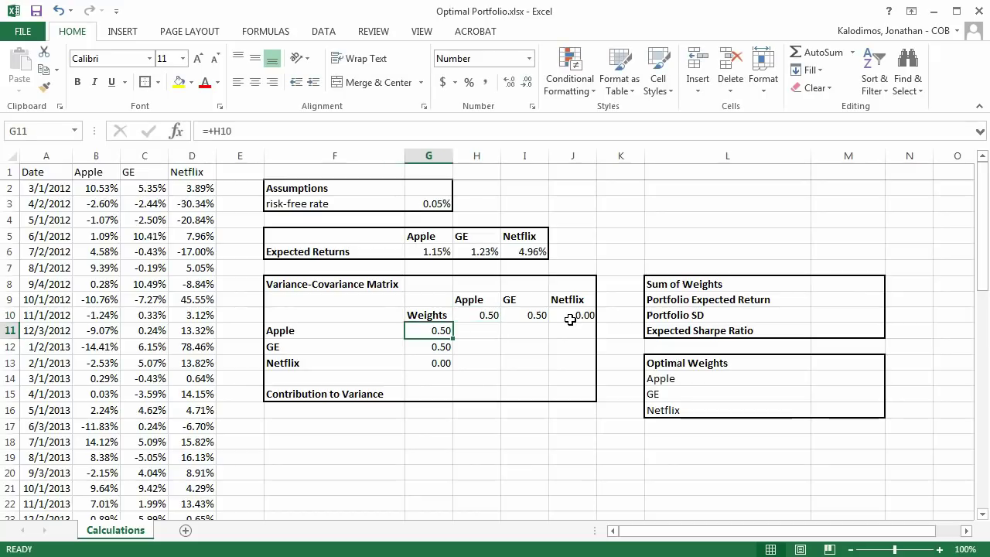
key("shift+Down")
key("shift+Down")
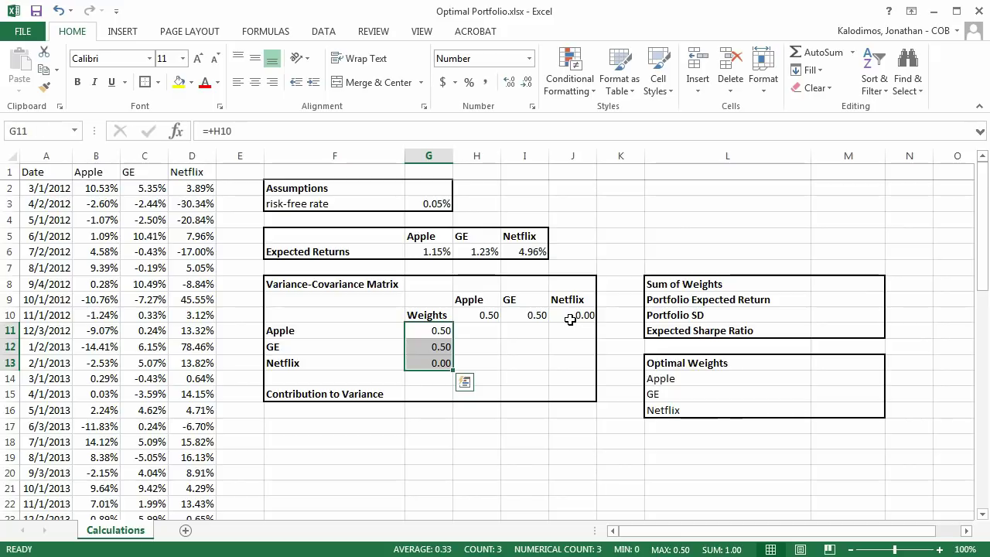
key("Right")
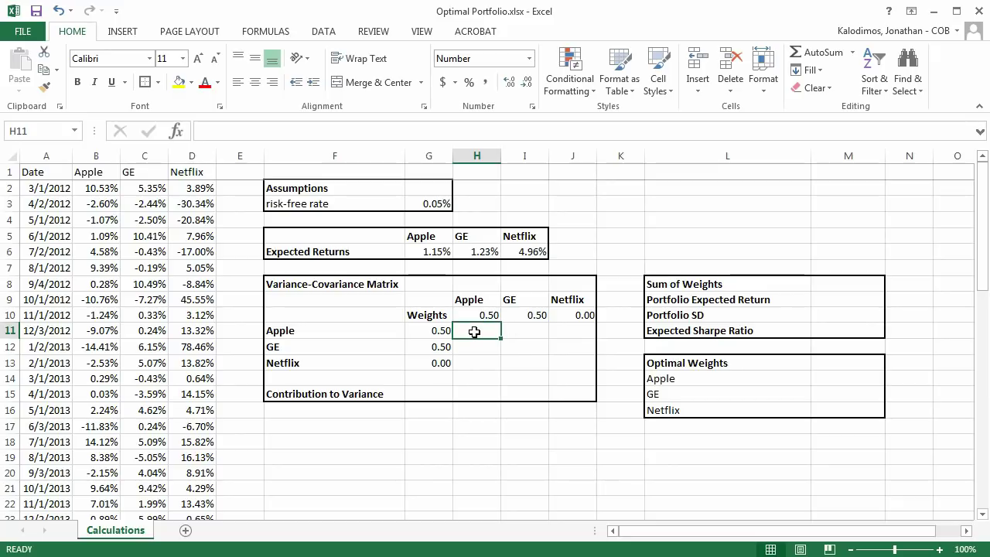
Begin a =VAR.S formula in H11 after noting the diagonal cells I12 and J13.
left_click(535, 349)
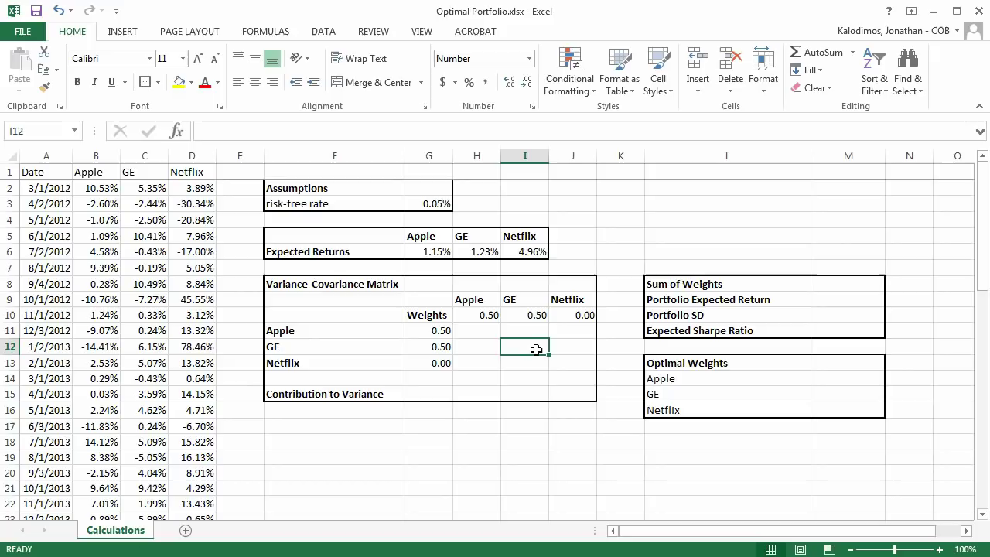
left_click(580, 369)
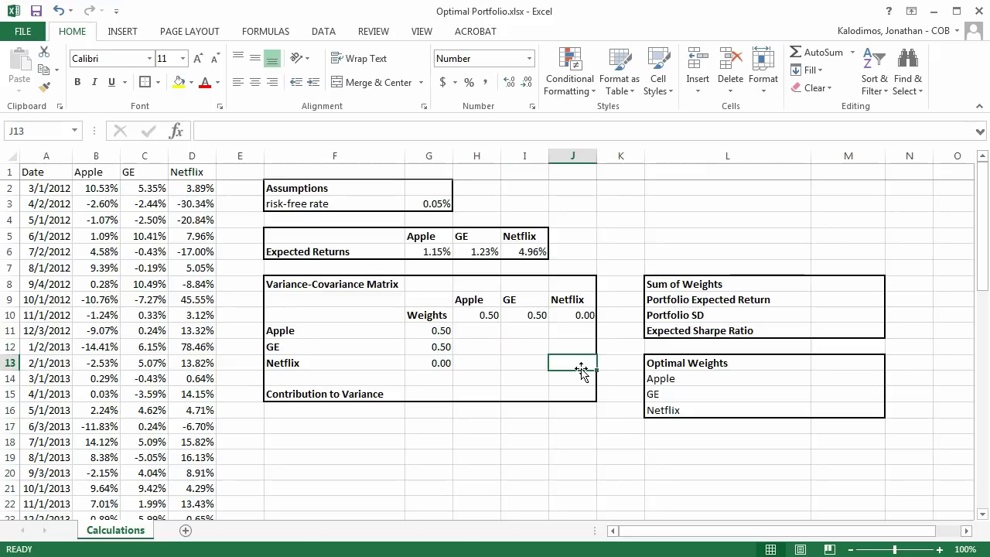
left_click(493, 332)
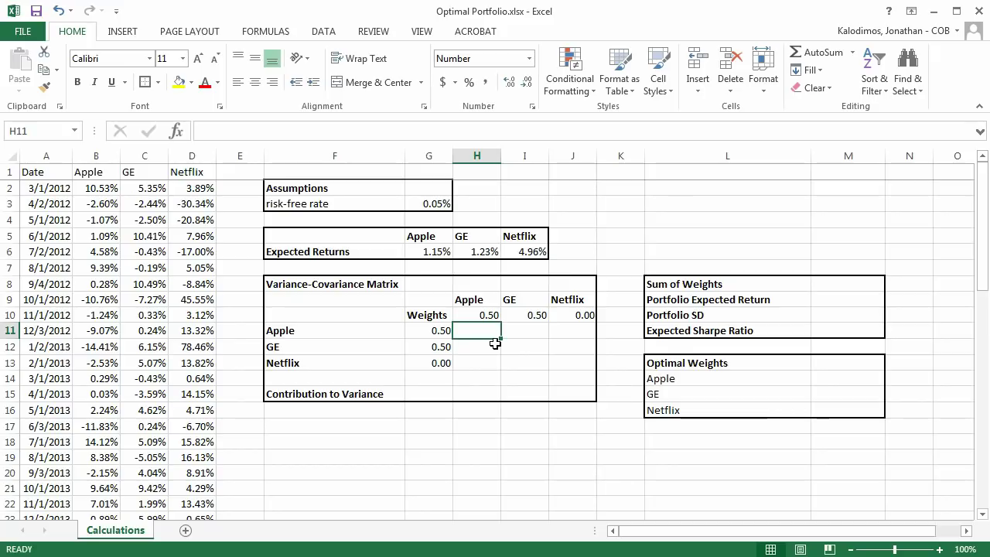
type("=var.s")
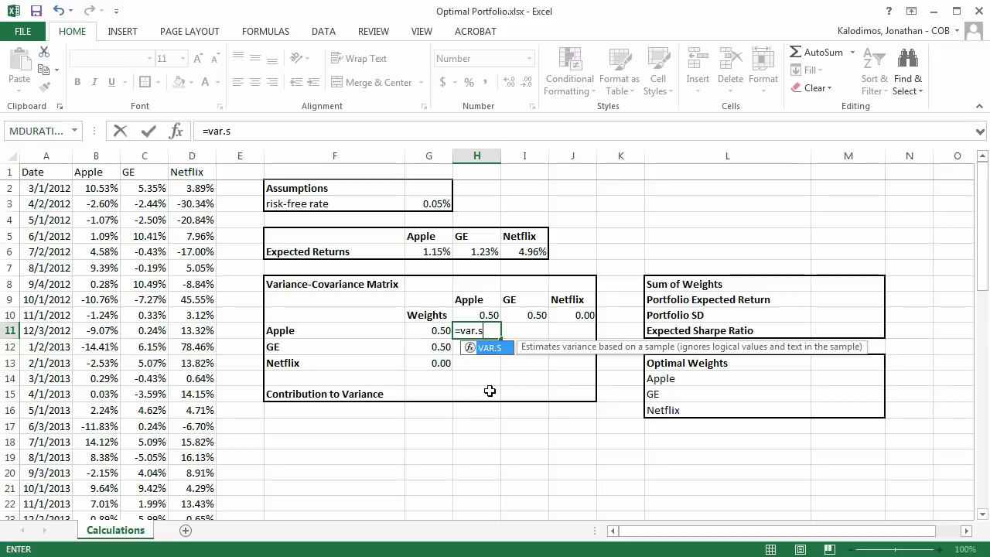
Complete =VAR.S(B2:B60) in H11 for Apple's 0.0049 variance.
type("(")
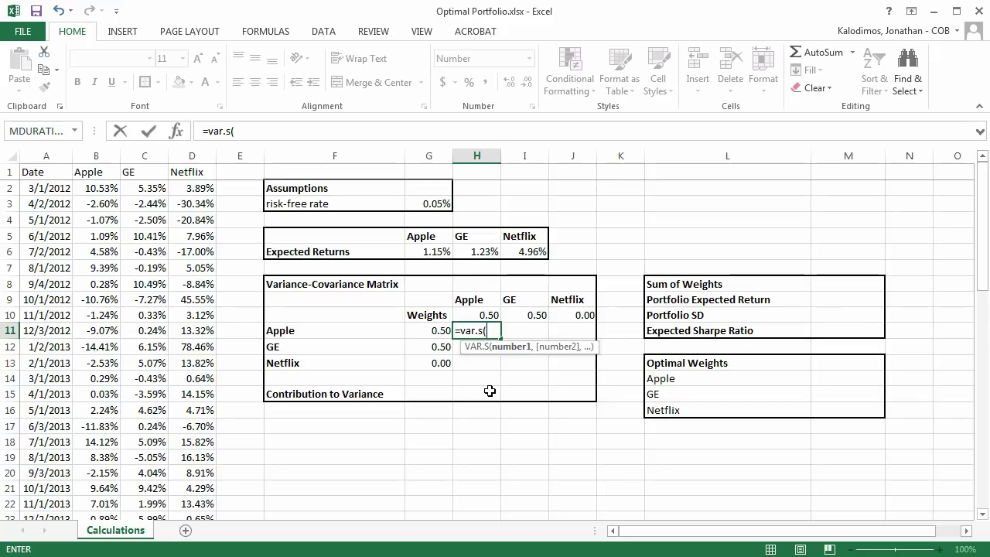
key("Left")
key("Left")
key("Left")
key("Left")
key("Left")
key("Left")
key("ctrl+Up")
key("Down")
key("ctrl+shift+Down")
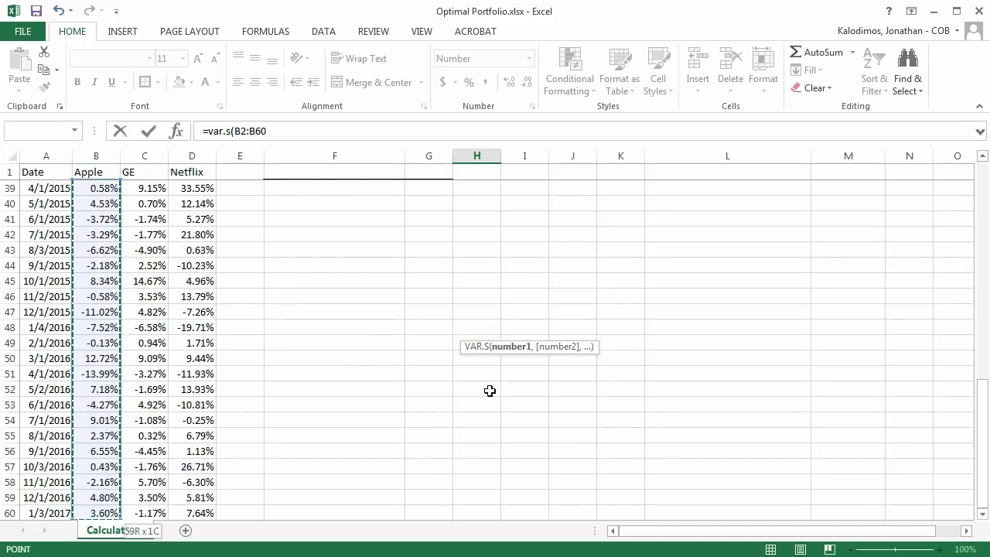
type(")")
key("Return")
key("Up")
key("Up")
key("Up")
key("Up")
key("Up")
key("Up")
key("Up")
key("Up")
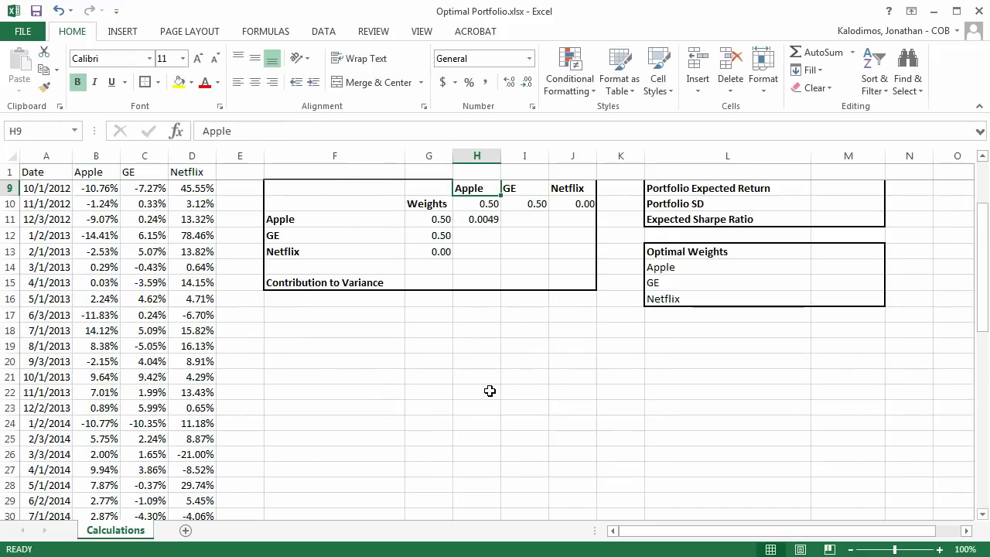
key("Down")
key("Down")
key("Down")
key("Down")
key("Down")
key("Down")
key("Down")
key("Down")
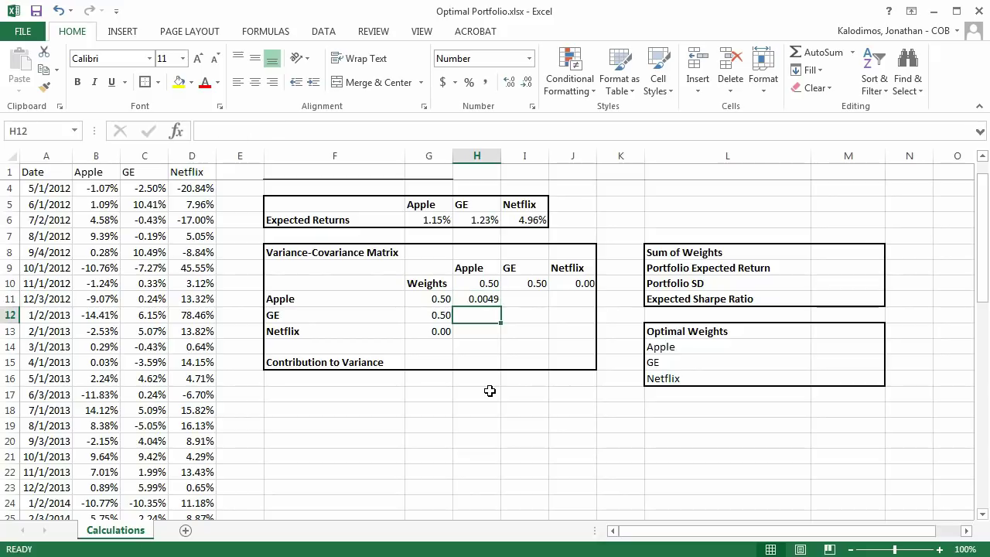
key("Right")
Enter =VAR.S(C2:C60) in I12 for GE's 0.0025 variance.
type("+")
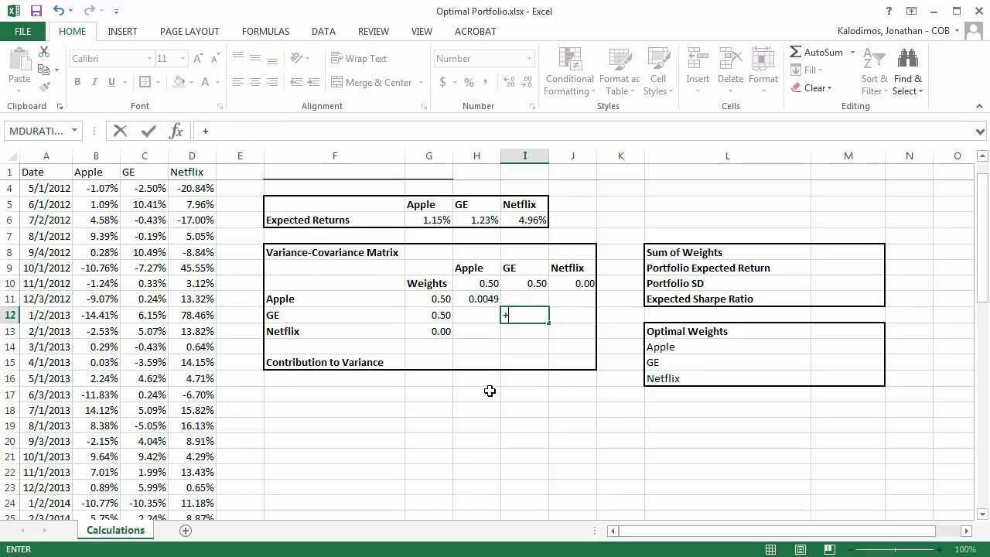
type("var.s(")
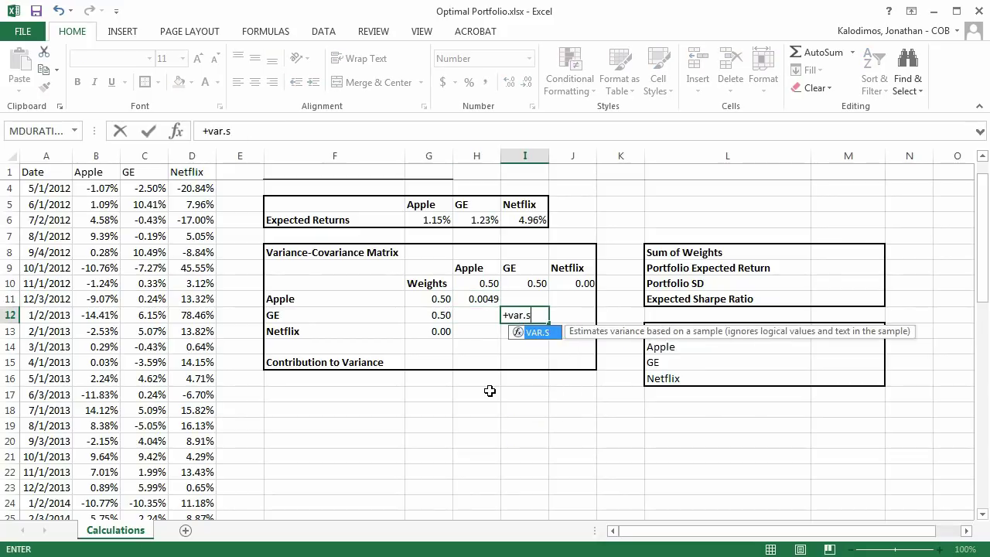
key("Left")
key("Left")
key("Left")
key("Left")
key("Left")
key("Left")
key("Left")
key("Left")
key("Right")
key("Right")
key("ctrl+Up")
key("Down")
key("ctrl+shift+Down")
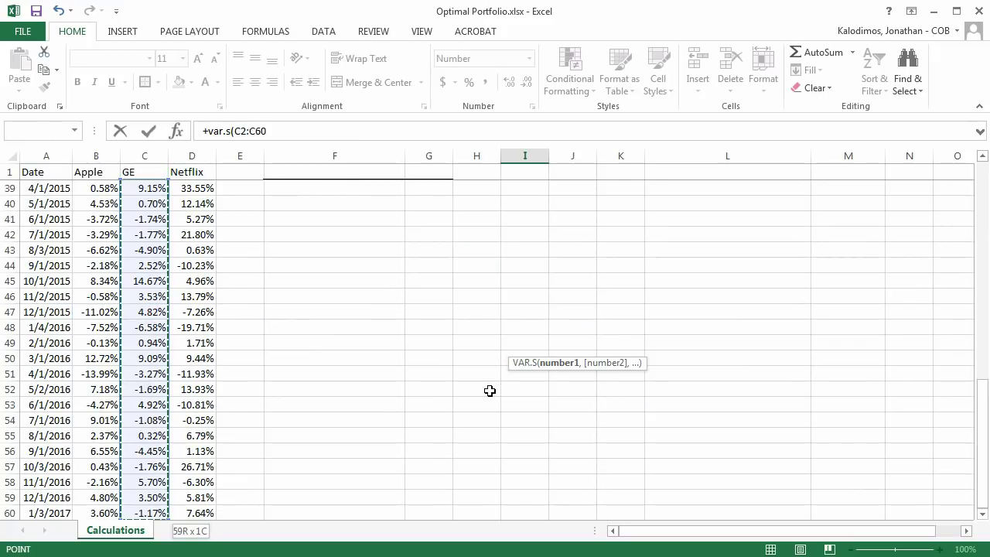
key("Return")
key("Up")
Enter =VAR.S(D2:D60) in J13 for Netflix's 0.0297 variance.
key("Down")
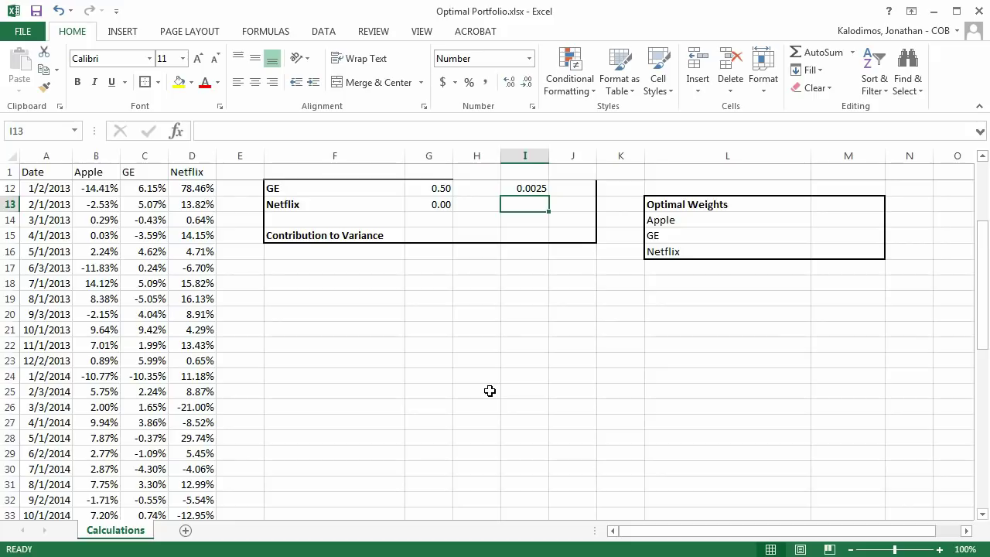
key("Right")
type("+var")
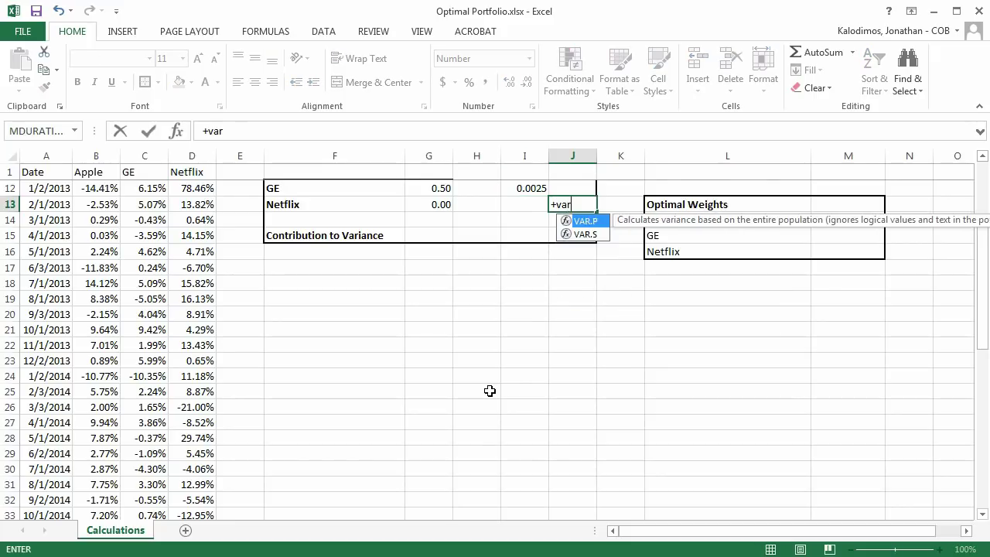
type(".s(")
key("Left")
key("Left")
key("Left")
key("Left")
key("Left")
key("Left")
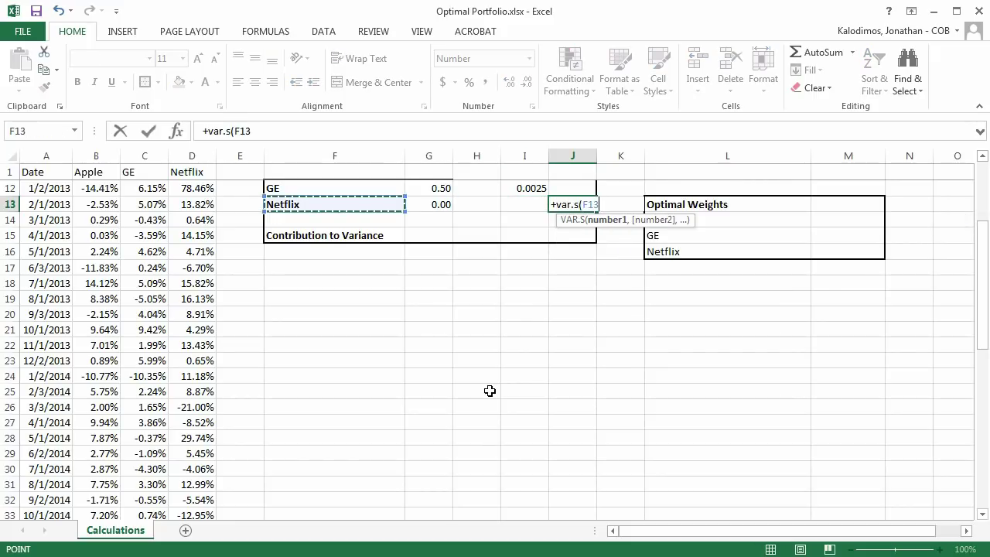
key("Up")
key("Up")
key("Up")
key("Up")
key("Up")
key("Up")
key("Up")
key("Up")
key("Up")
key("Up")
key("Up")
key("ctrl+shift+Down")
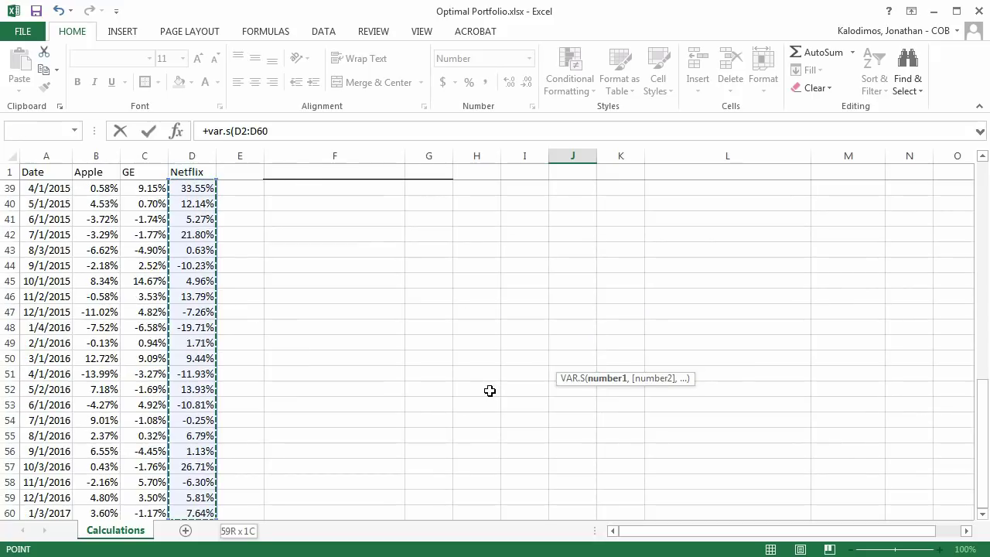
key("Return")
key("ctrl+Home")
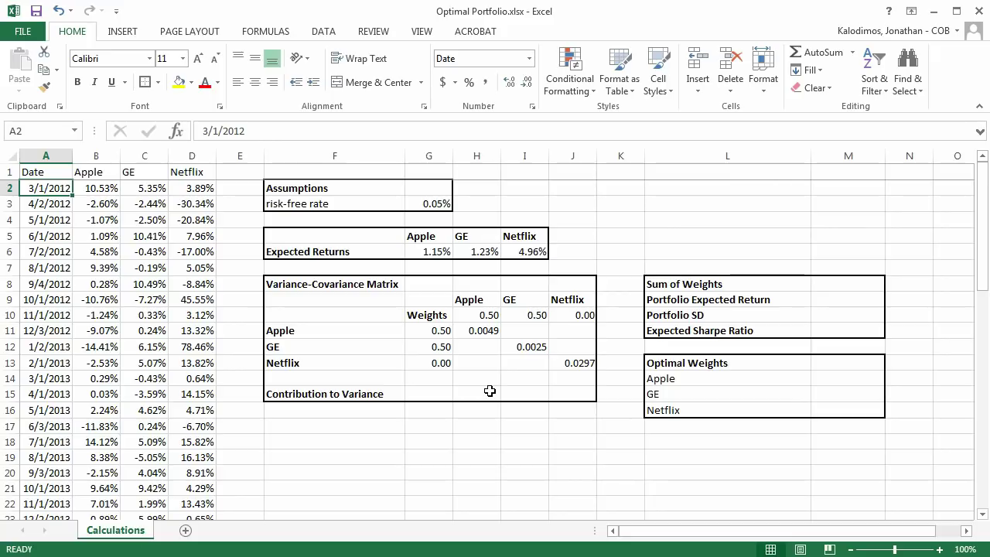
left_click_drag(524, 328, 573, 331)
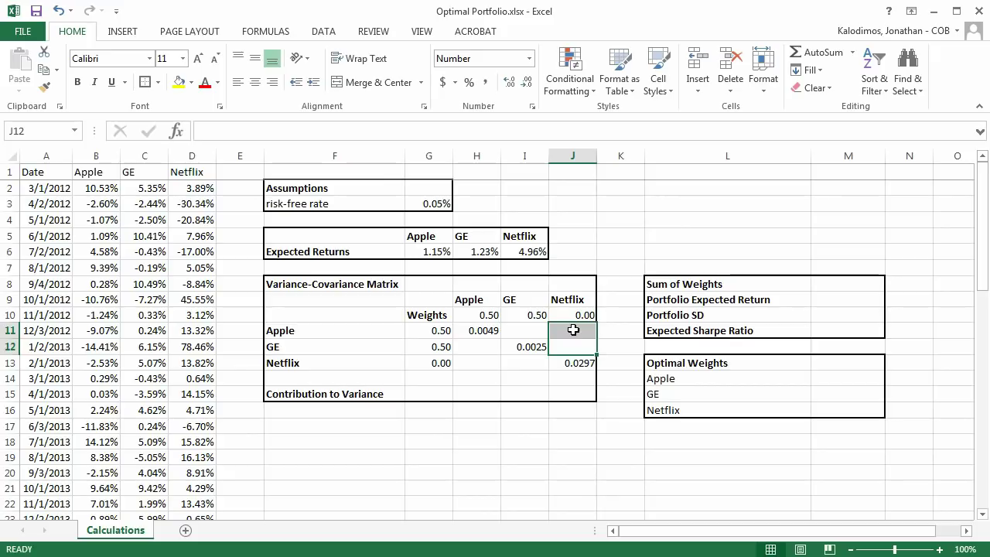
left_click(529, 331)
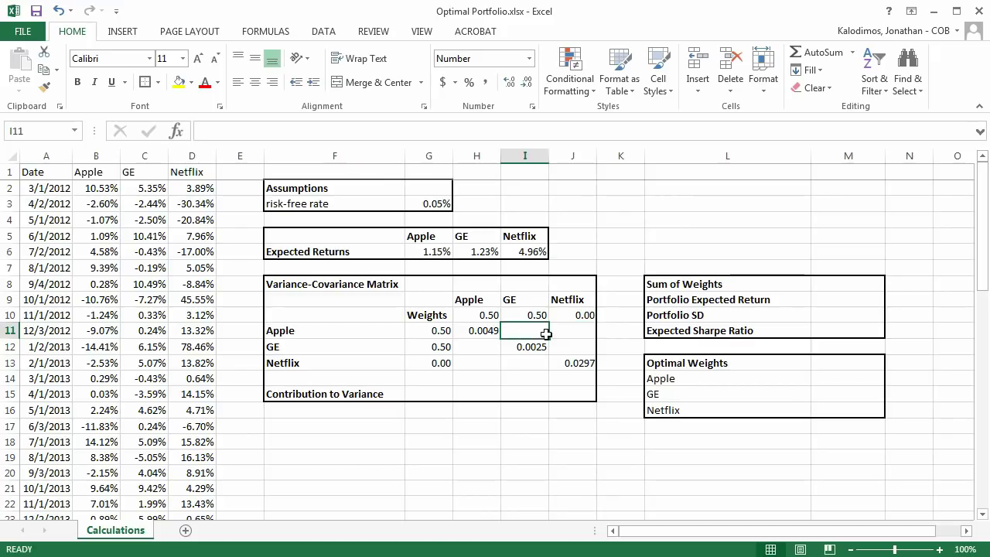
left_click(395, 333)
left_click(537, 301)
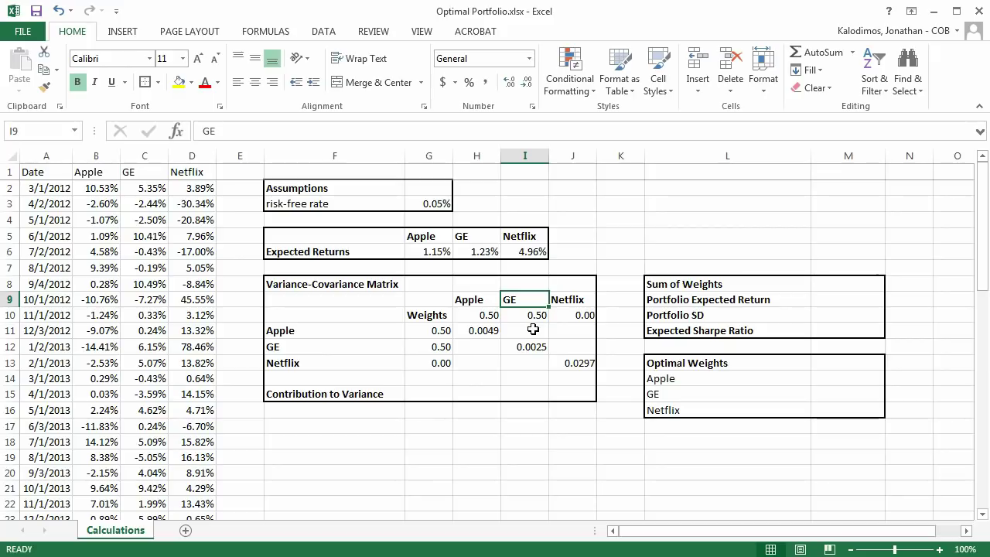
left_click(532, 330)
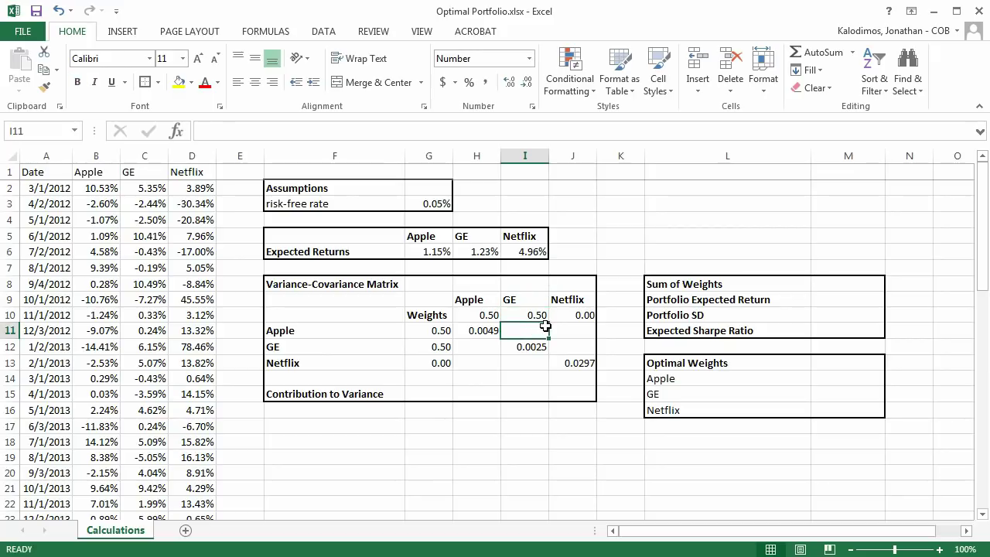
Start =COVARIANCE.S in I11 with Apple returns B2:B60 as the first range.
type("=ca")
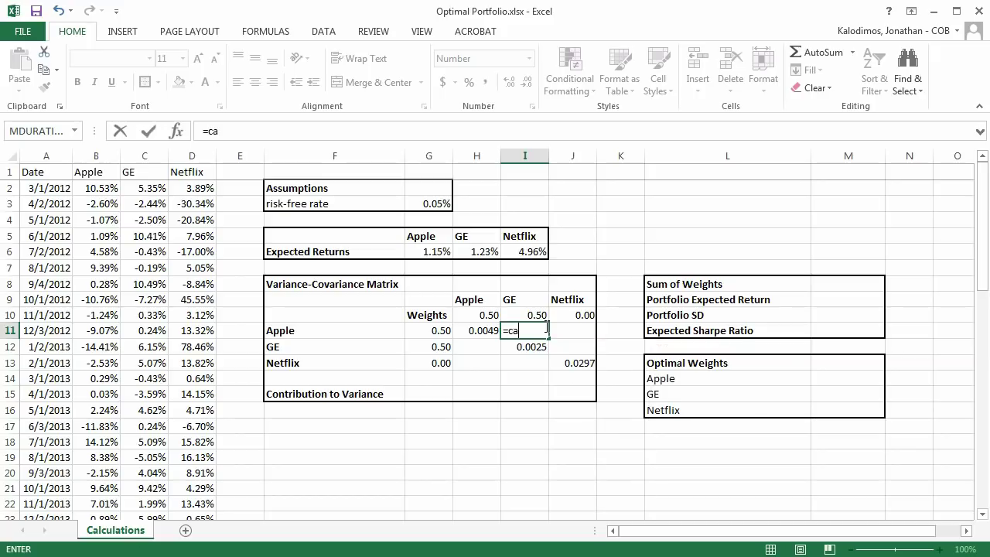
key("BackSpace")
type("ovar")
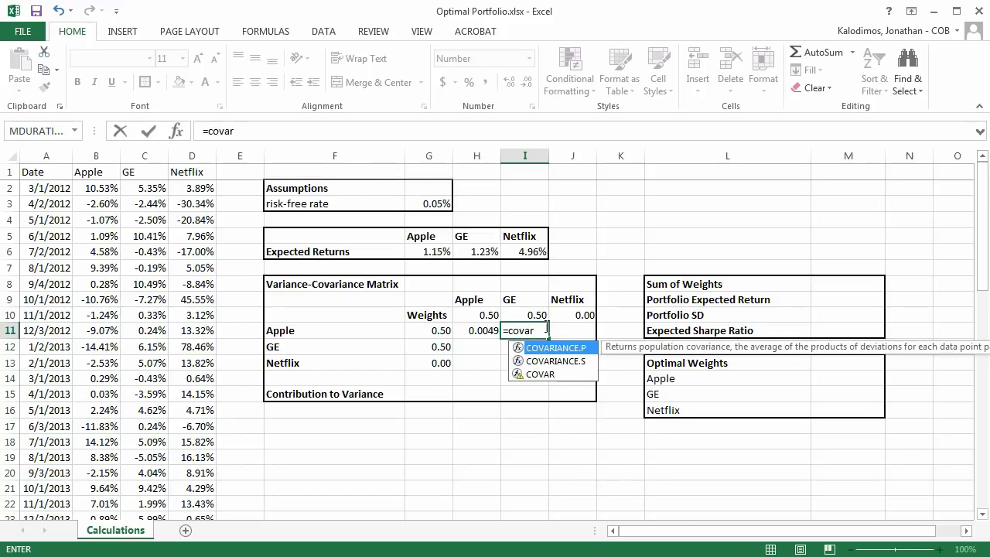
key("Down")
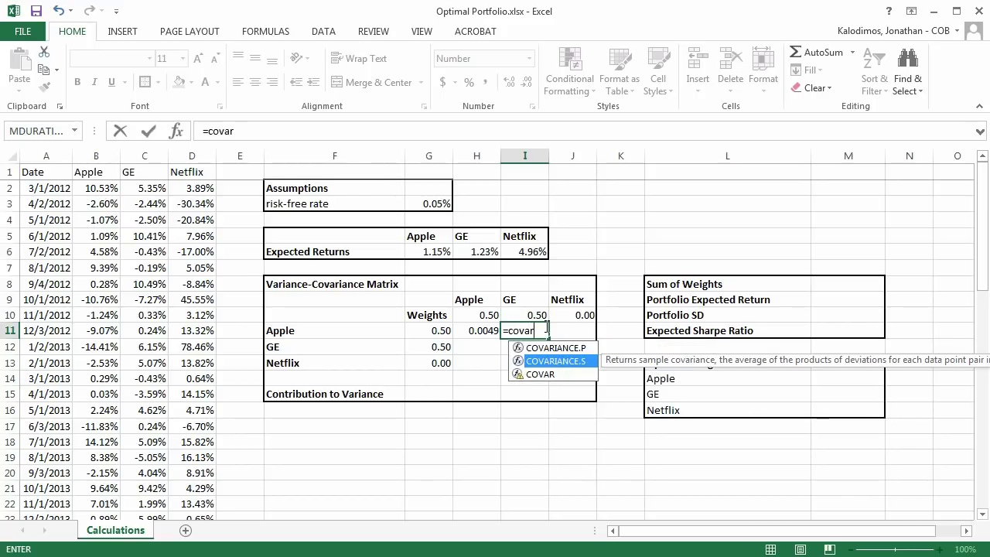
key("Tab")
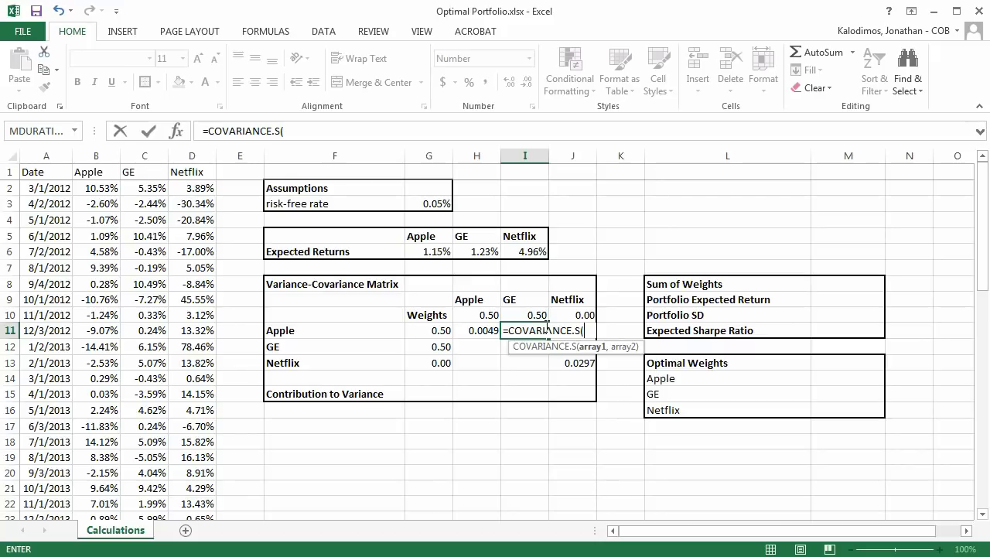
key("Left")
key("Left")
key("Left")
key("Left")
key("Left")
key("Left")
key("Left")
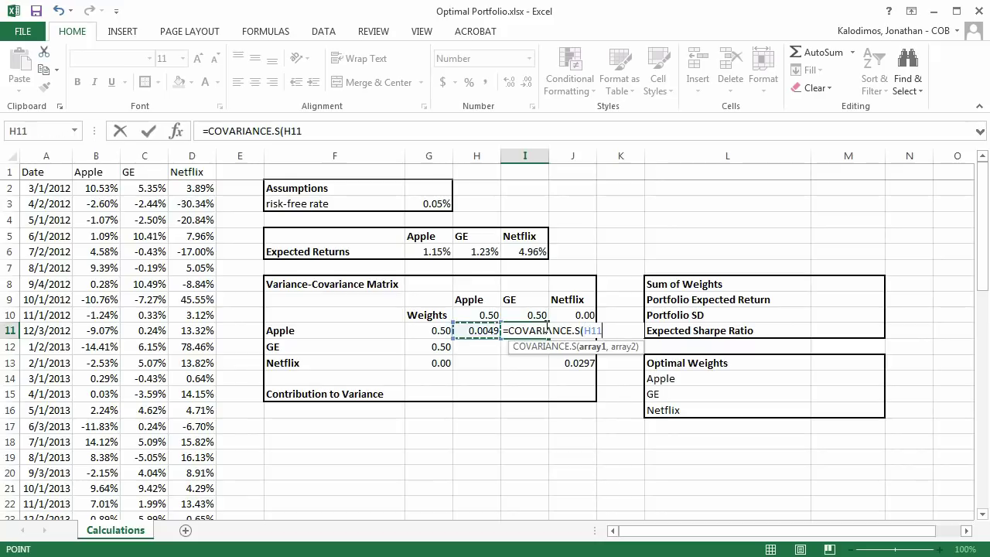
key("ctrl+Up")
key("Down")
key("ctrl+shift+Down")
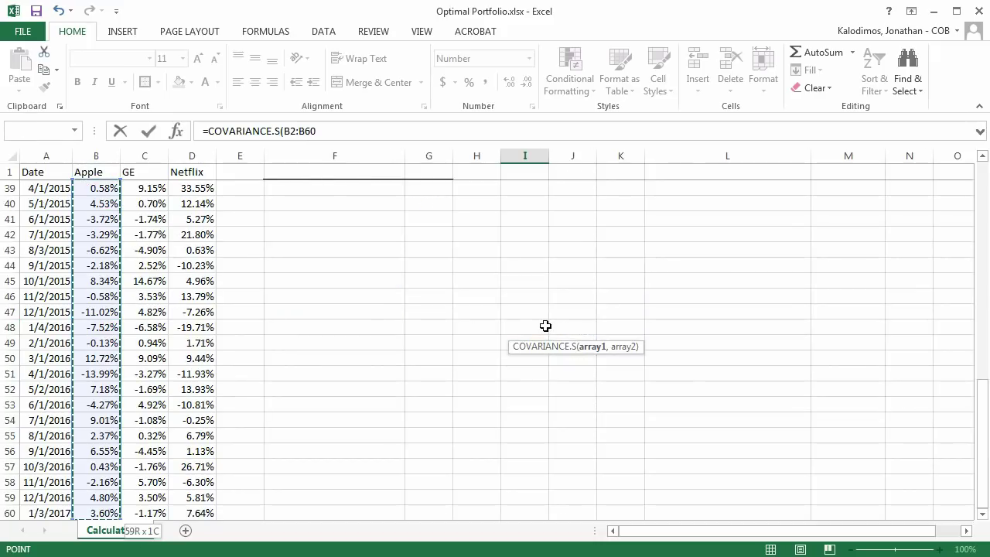
type(",")
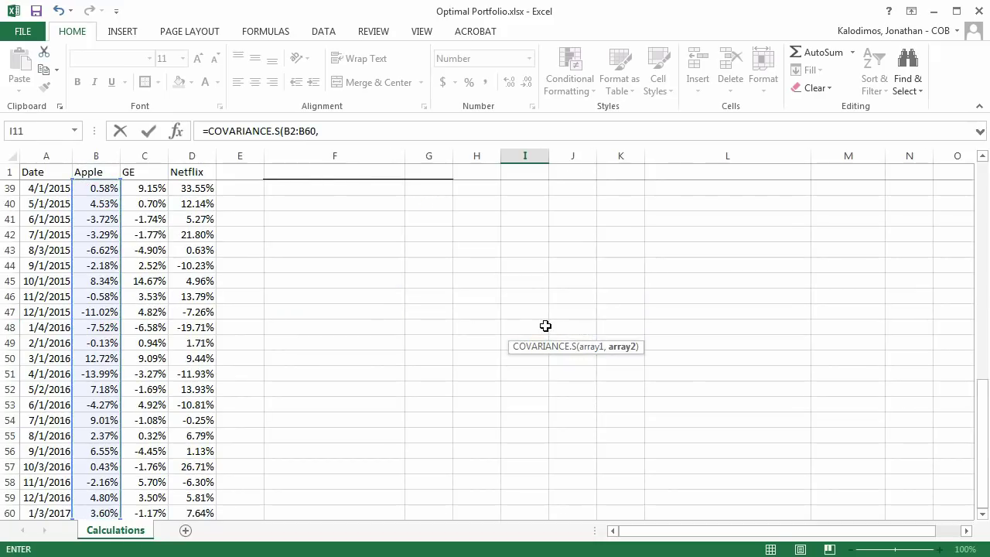
Add GE returns C2:C60 as the second range and commit, giving 0.0012.
key("Left")
key("Left")
key("Left")
key("Left")
key("Left")
key("Left")
key("Left")
key("Left")
key("Up")
key("Right")
key("Right")
key("ctrl+Up")
key("Down")
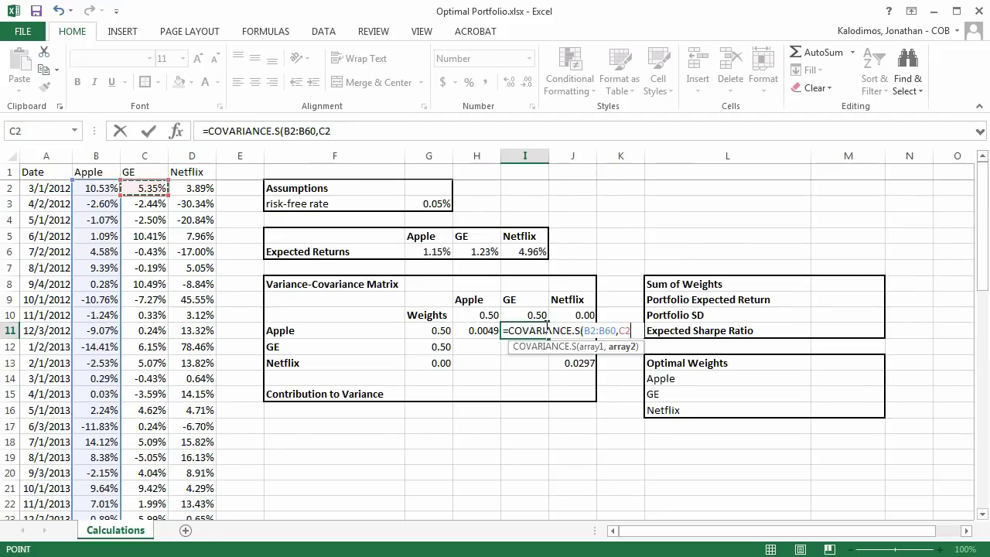
key("ctrl+shift+Down")
key("Return")
key("Up")
key("Up")
key("Up")
key("Up")
key("Up")
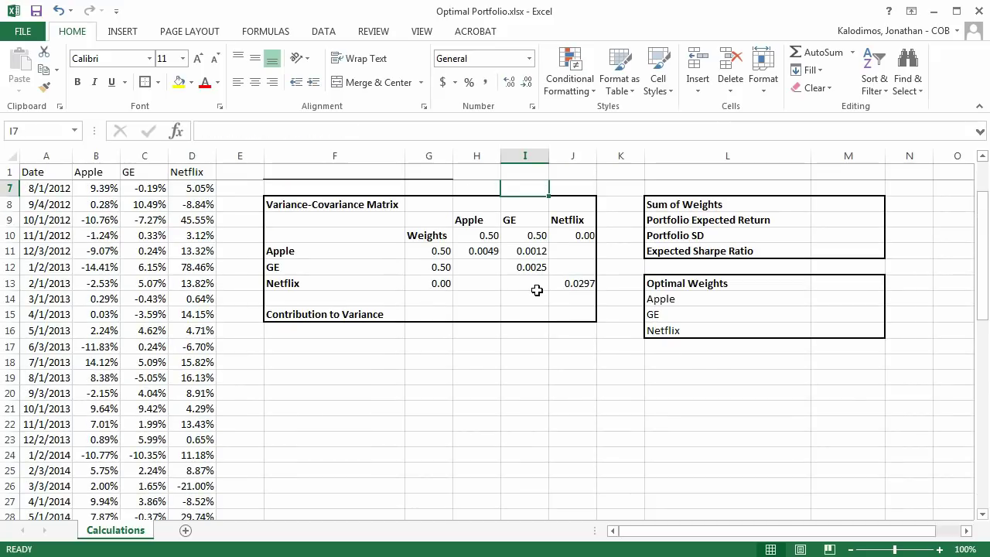
left_click(528, 255)
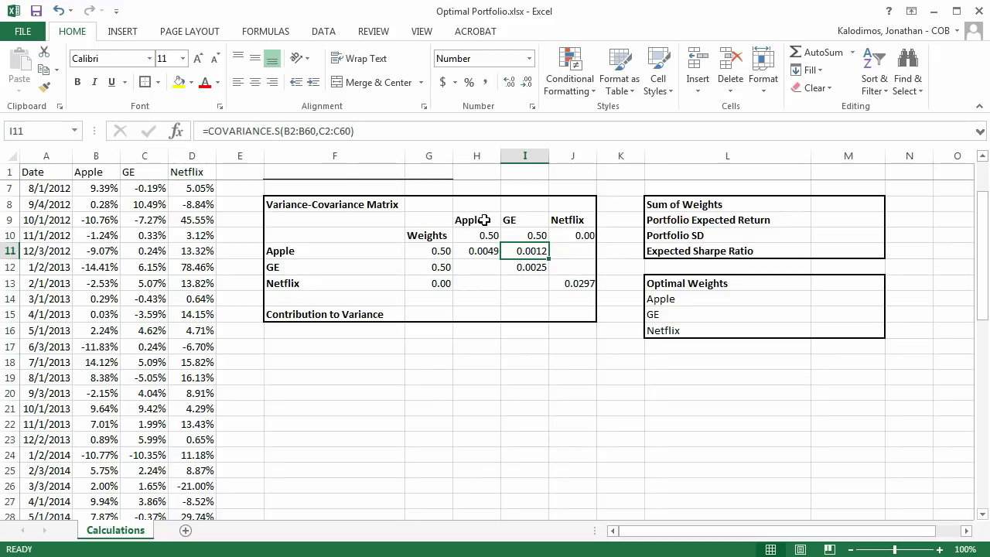
Link H12 to I11 so the GE–Apple cell also shows the 0.0012 covariance.
left_click(490, 264)
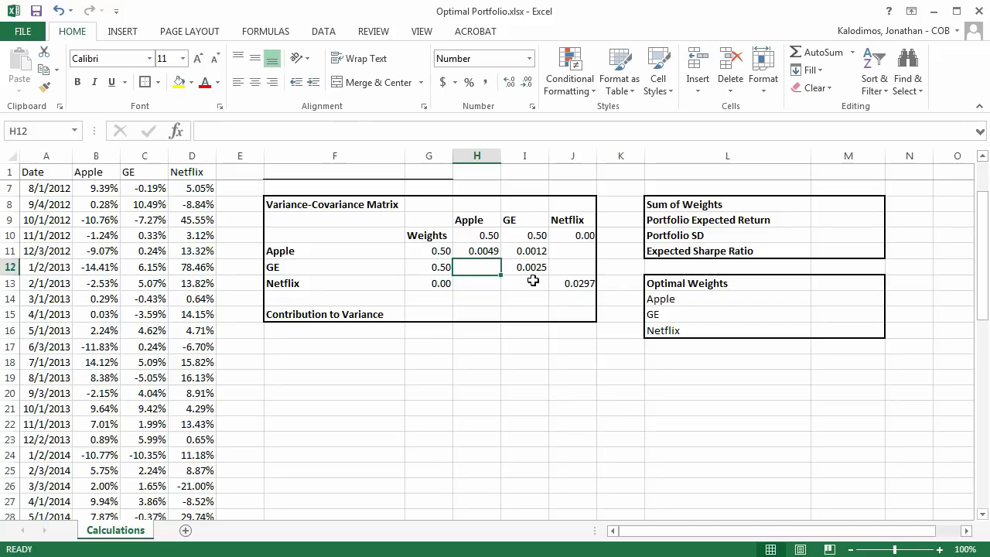
type("+")
key("Right")
key("Right")
key("Left")
key("Up")
key("Return")
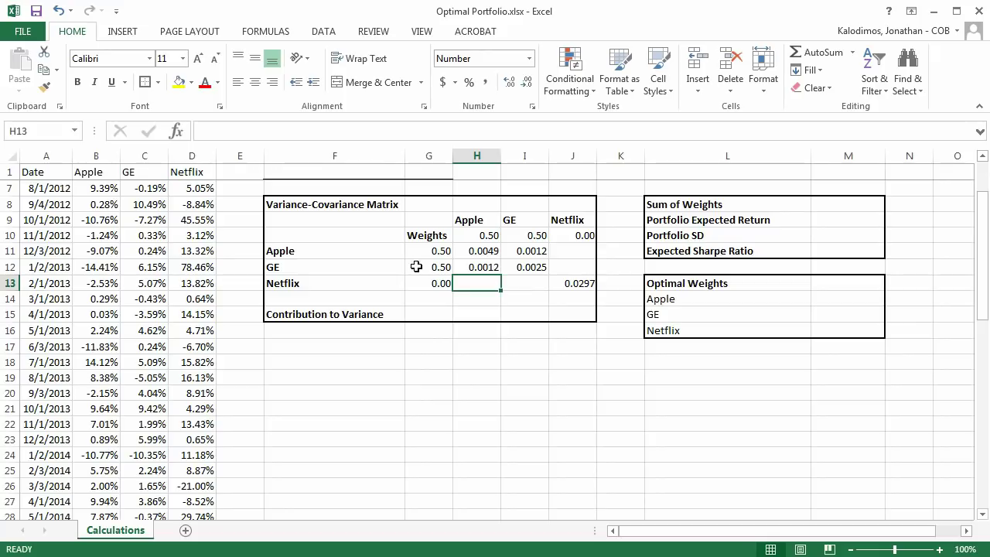
In J11, start a COVARIANCE.S formula using Apple's returns B2:B60 as the first range.
left_click(587, 250)
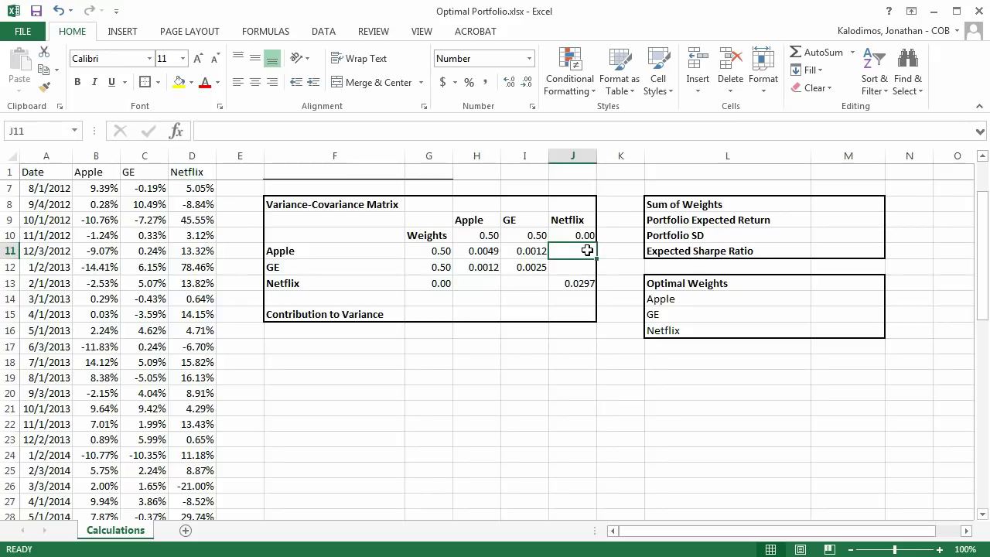
type("+")
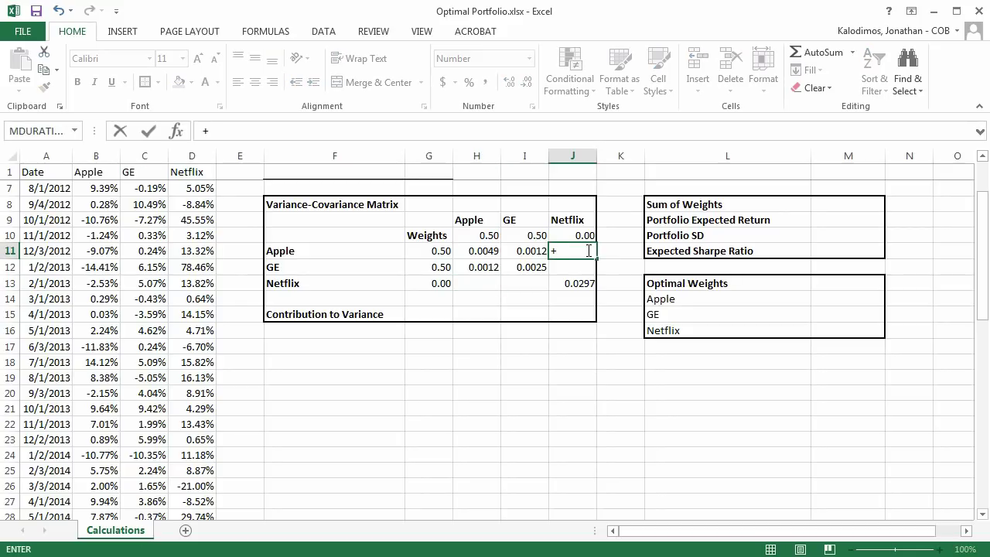
type("cov")
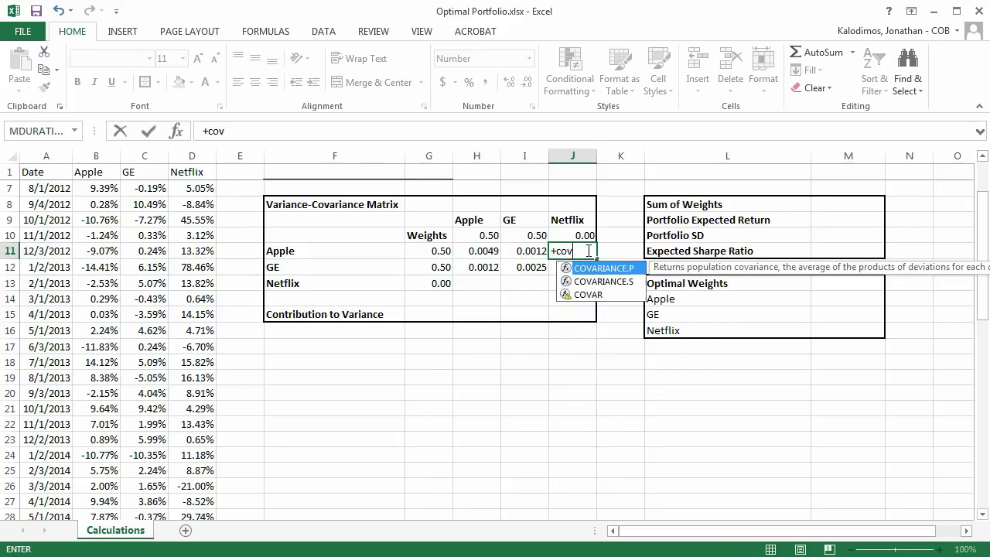
key("Down")
key("Tab")
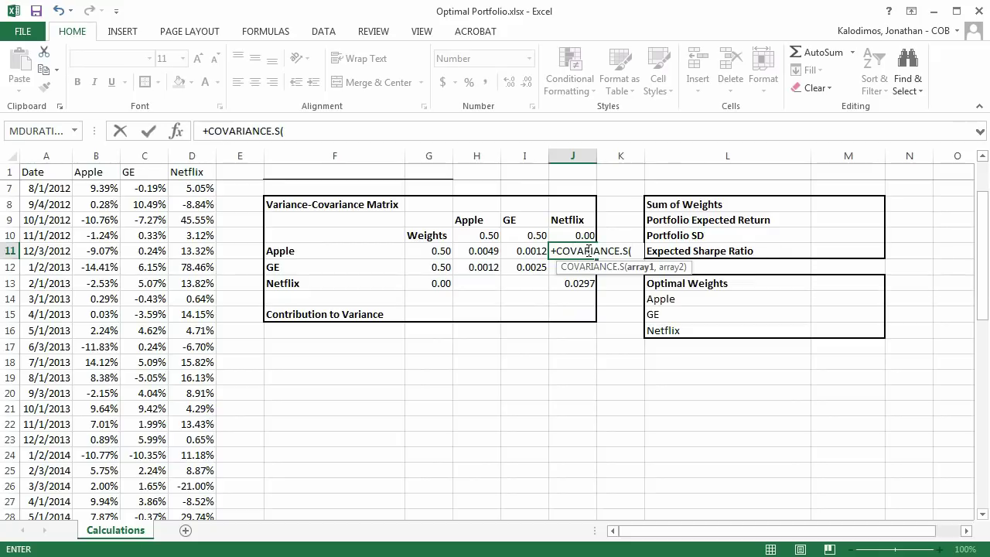
key("Left")
key("Left")
key("Left")
key("Left")
key("Left")
key("Left")
key("Left")
key("Left")
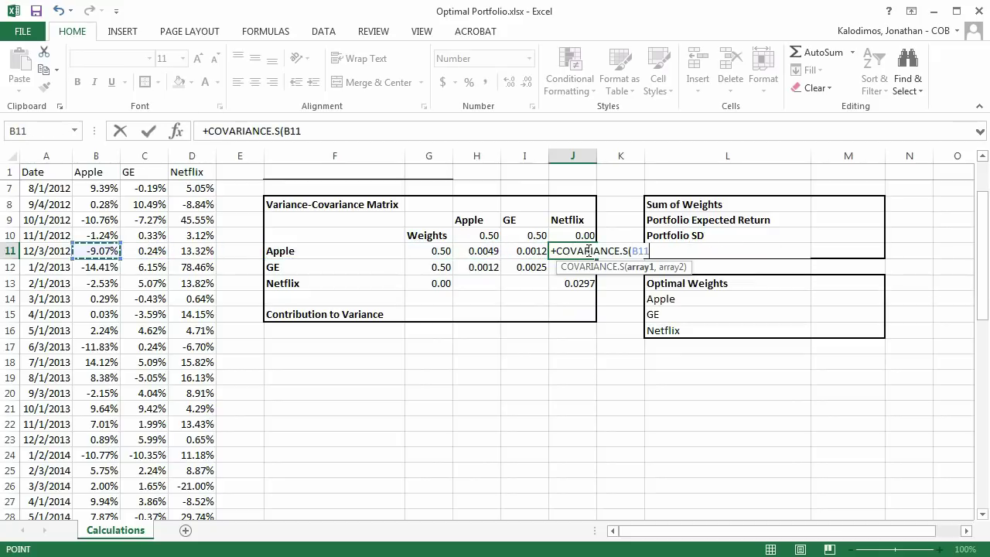
key("ctrl+Up")
key("Down")
key("ctrl+shift+Down")
Add Netflix's returns D2:D60 as the second range and commit, giving -0.0007.
type(",")
key("Left")
key("Left")
key("Left")
key("Left")
key("Left")
key("Left")
key("ctrl+Up")
key("Down")
key("ctrl+shift+Down")
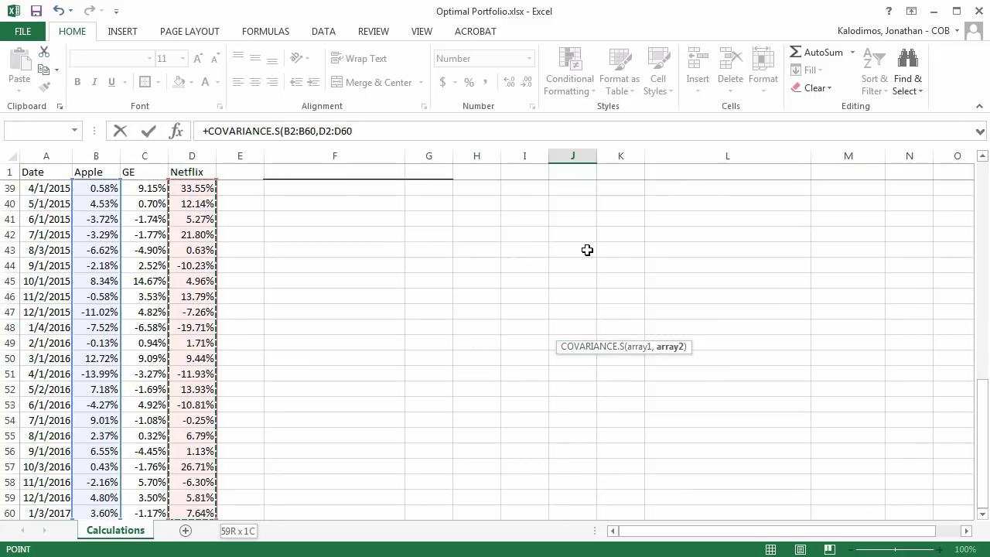
key("Return")
key("Up")
key("Up")
key("Up")
key("Up")
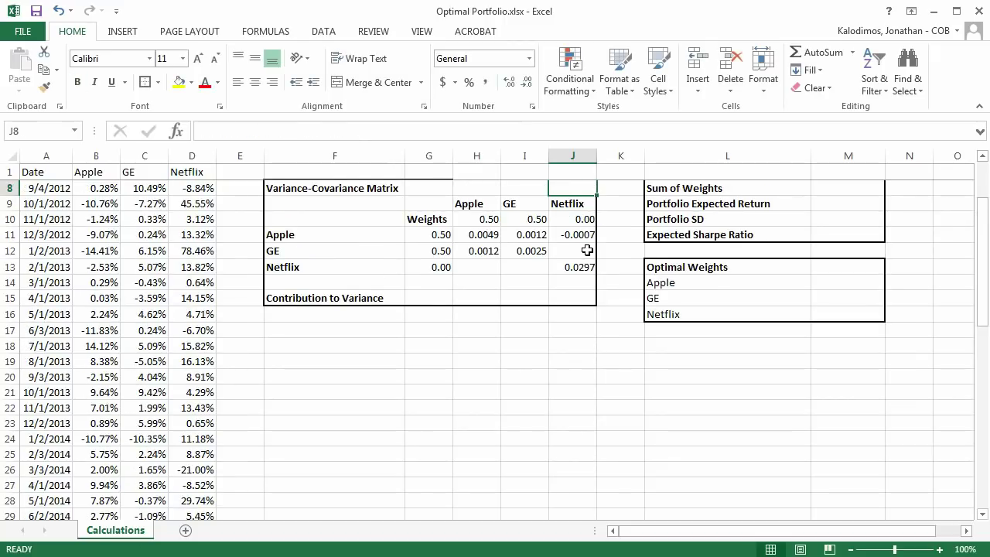
Link H13 to J11 so the Netflix–Apple cell mirrors the -0.0007 covariance.
key("Down")
key("Down")
key("Down")
key("Down")
key("Up")
key("Down")
key("Left")
key("Left")
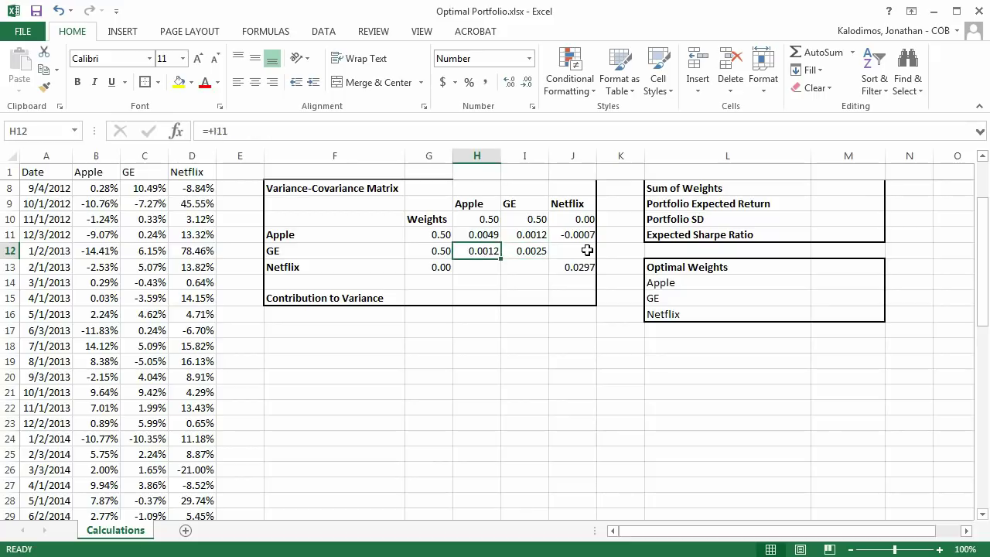
key("Down")
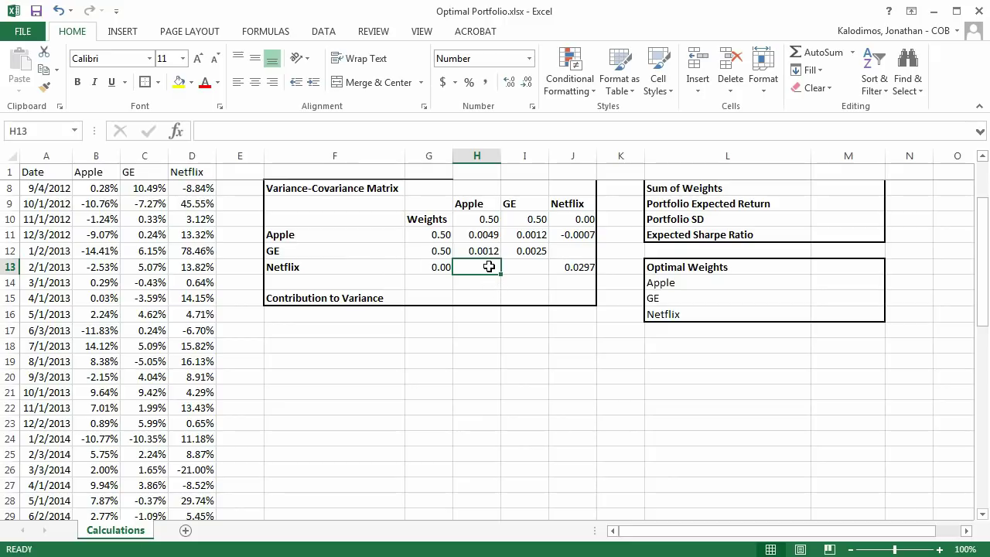
type("+")
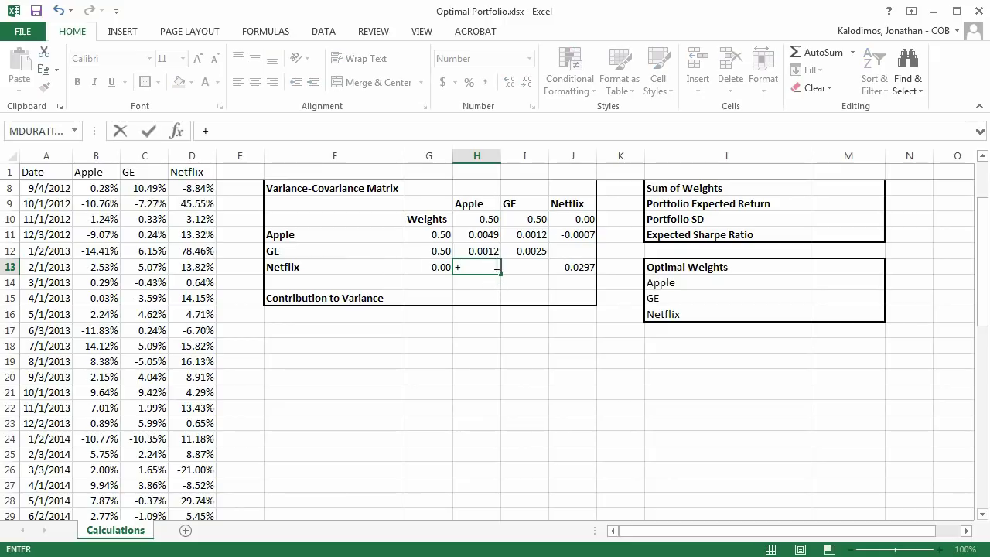
left_click(580, 235)
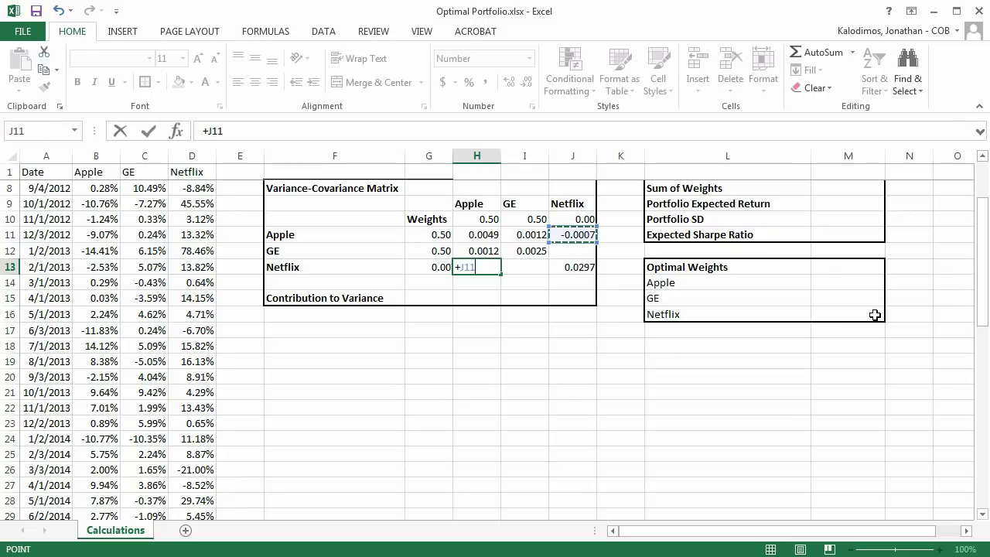
key("Return")
key("Right")
key("Up")
key("Up")
key("Right")
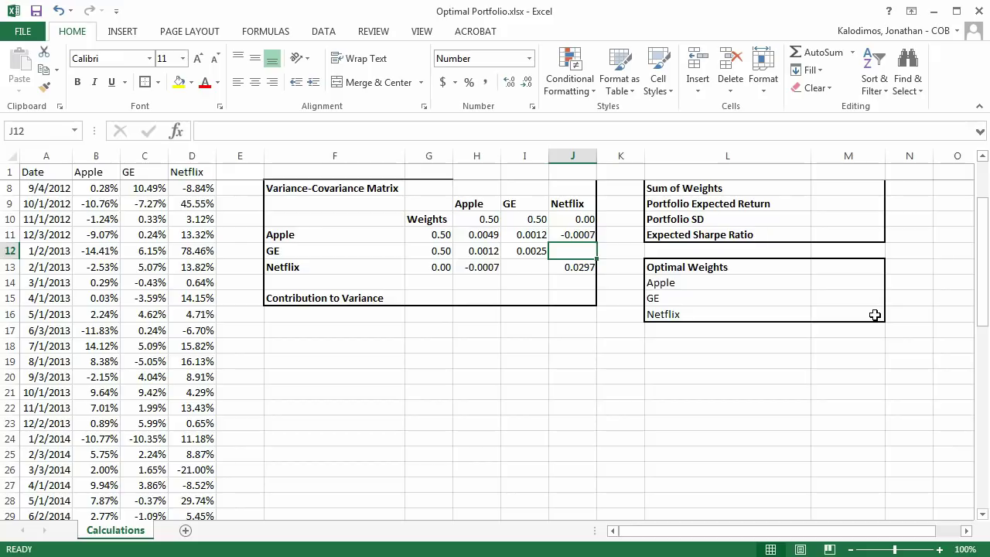
Enter =COVARIANCE.S(C2:C60,D2:D60) in J12, giving the GE–Netflix covariance 0.0006.
type("+cova")
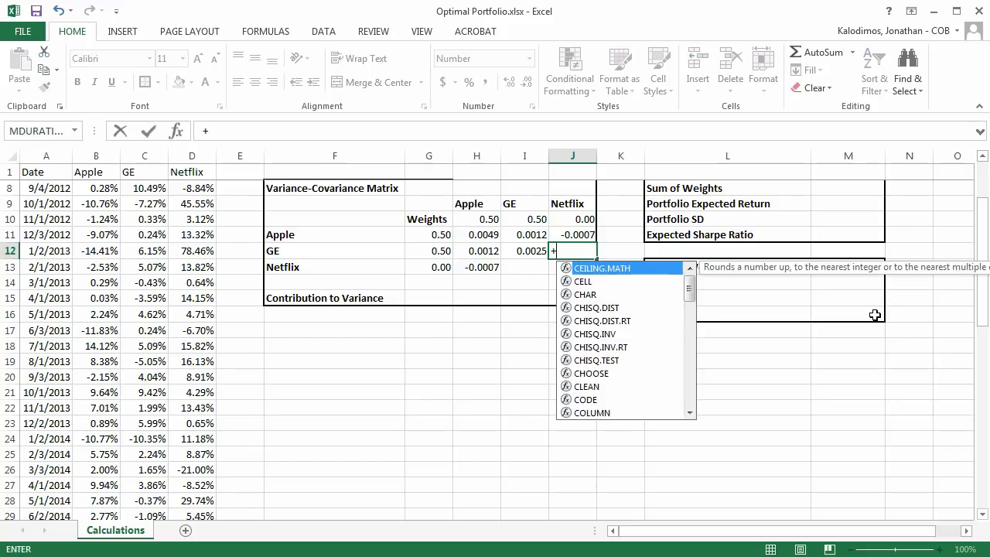
key("Down")
key("Tab")
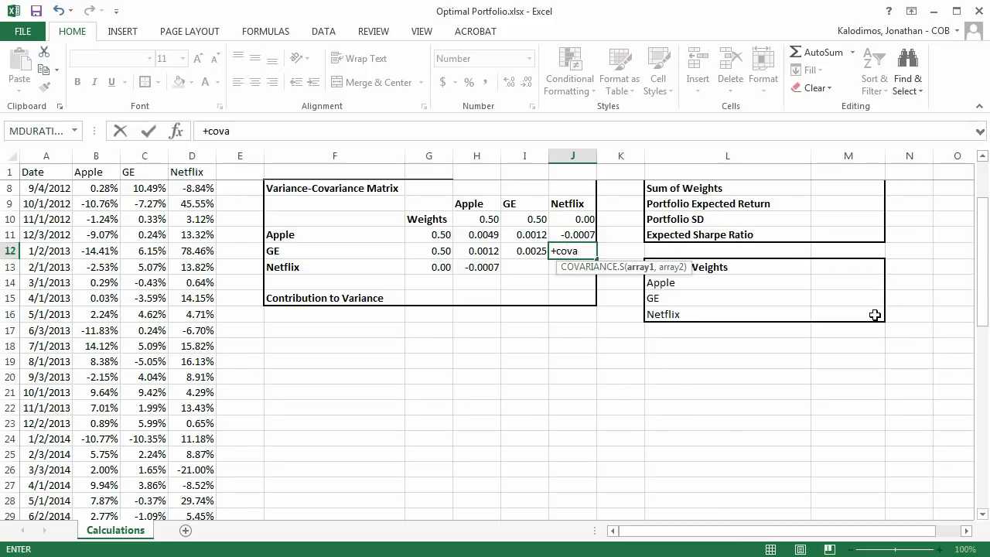
key("Left")
key("Left")
key("Left")
key("Left")
key("Left")
key("Left")
key("Left")
key("ctrl+Up")
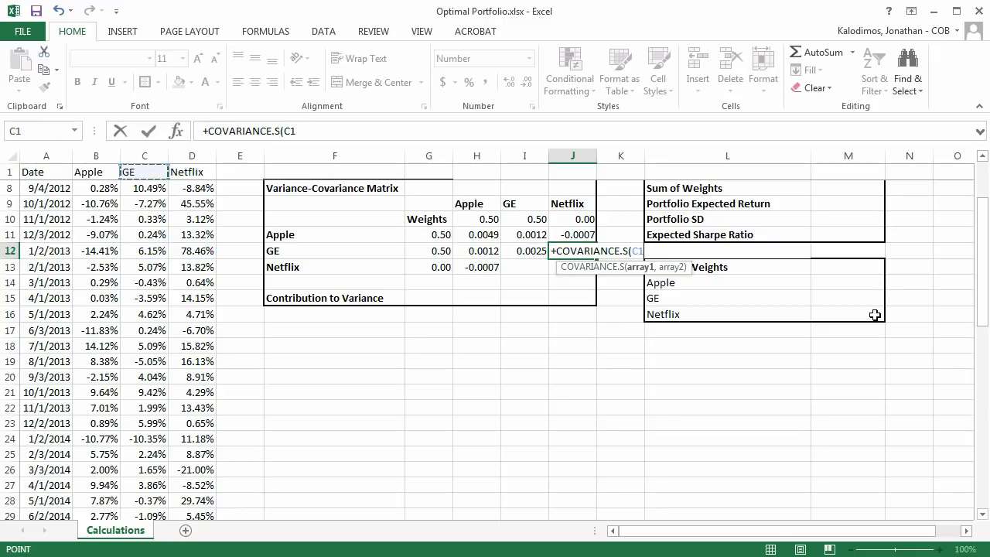
key("Down")
key("ctrl+shift+Down")
type(",")
key("Left")
key("Left")
key("Left")
key("Left")
key("Left")
key("Left")
key("ctrl+Up")
key("Down")
key("ctrl+shift+Down")
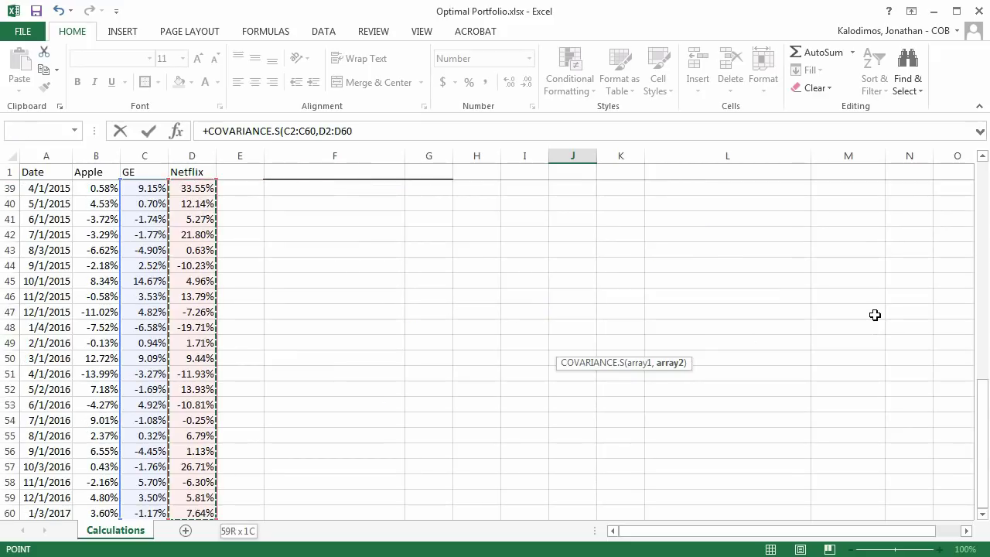
key("Return")
Link the Netflix–GE cell I13 to J12 so it mirrors that covariance.
key("ctrl+Home")
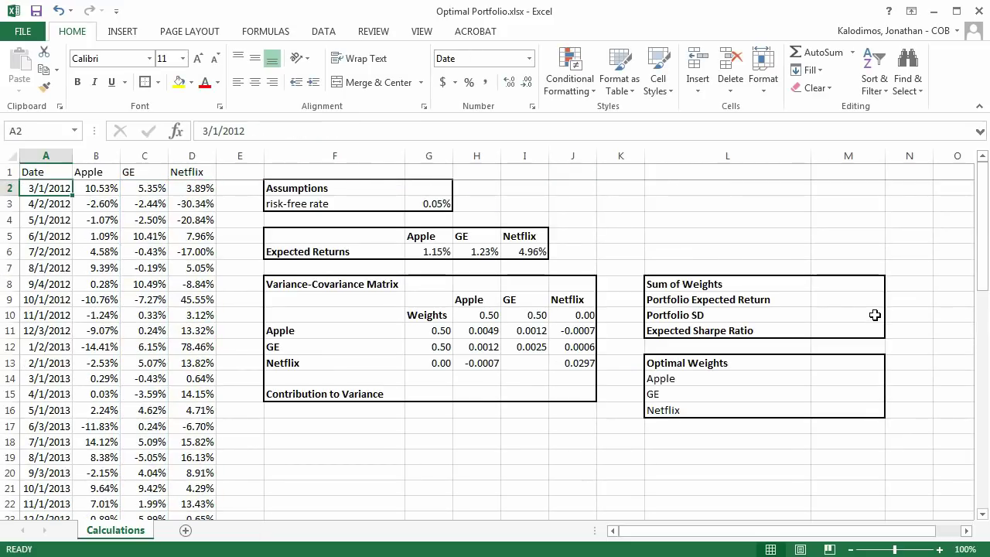
key("Down")
key("Down")
key("Down")
key("Down")
key("Down")
key("Down")
key("Down")
key("Down")
key("Down")
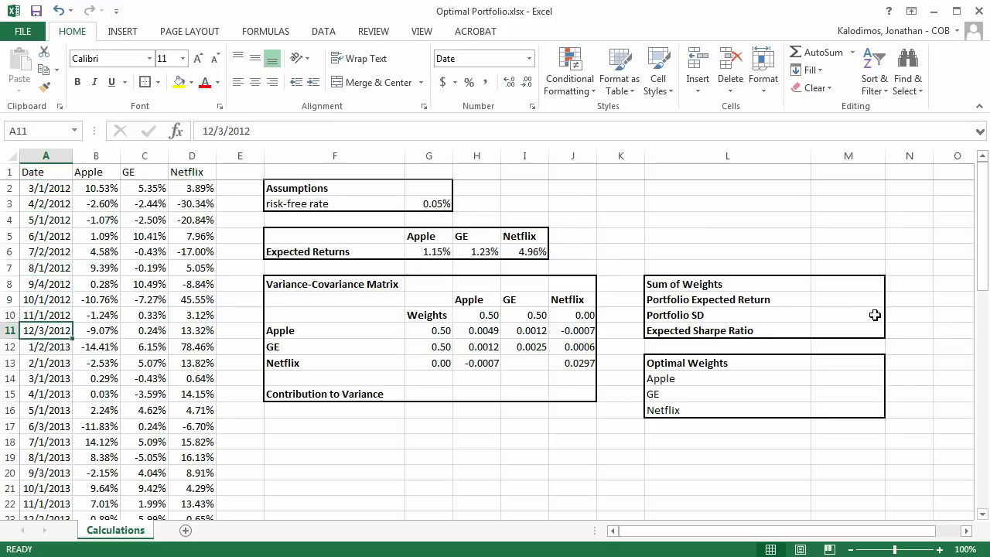
left_click(525, 361)
type("+J13")
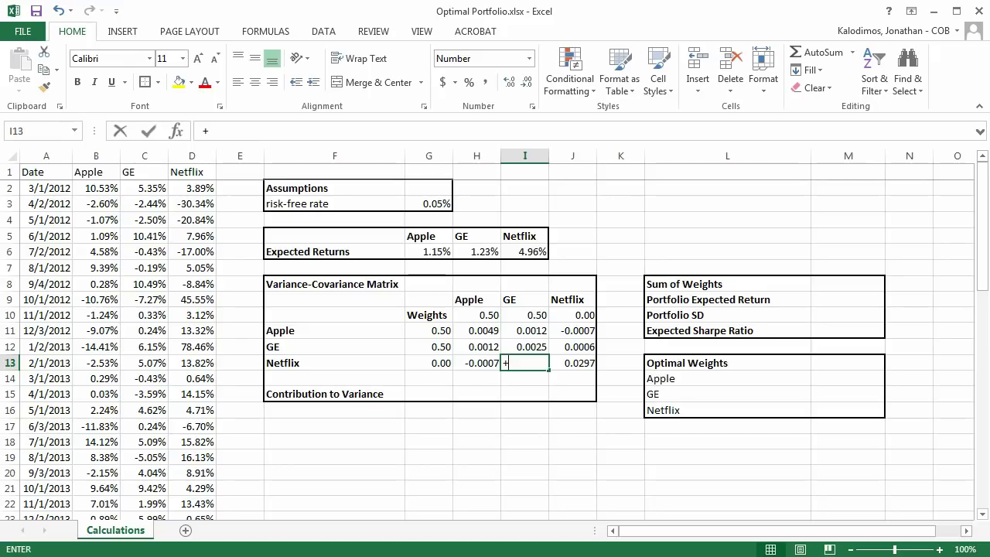
key("Right")
key("Up")
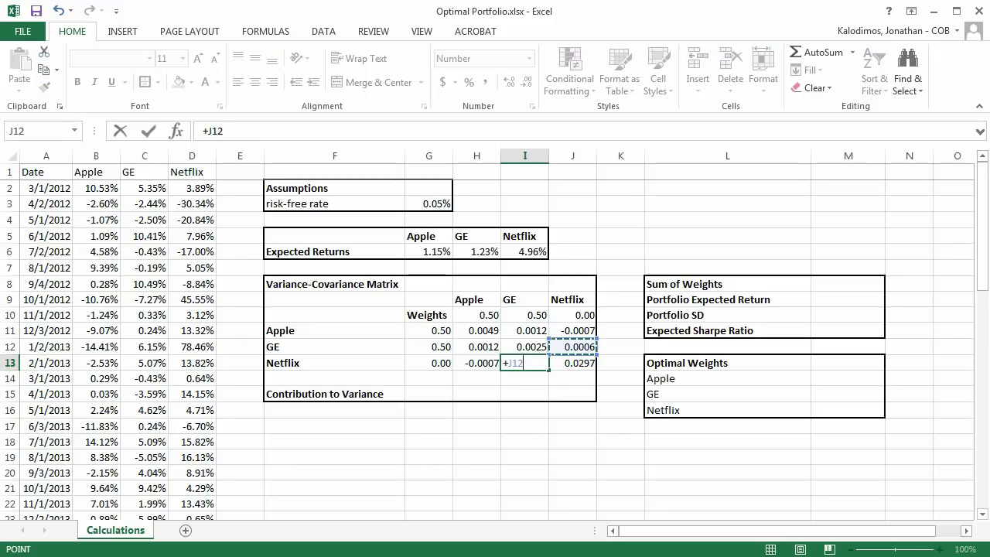
key("Return")
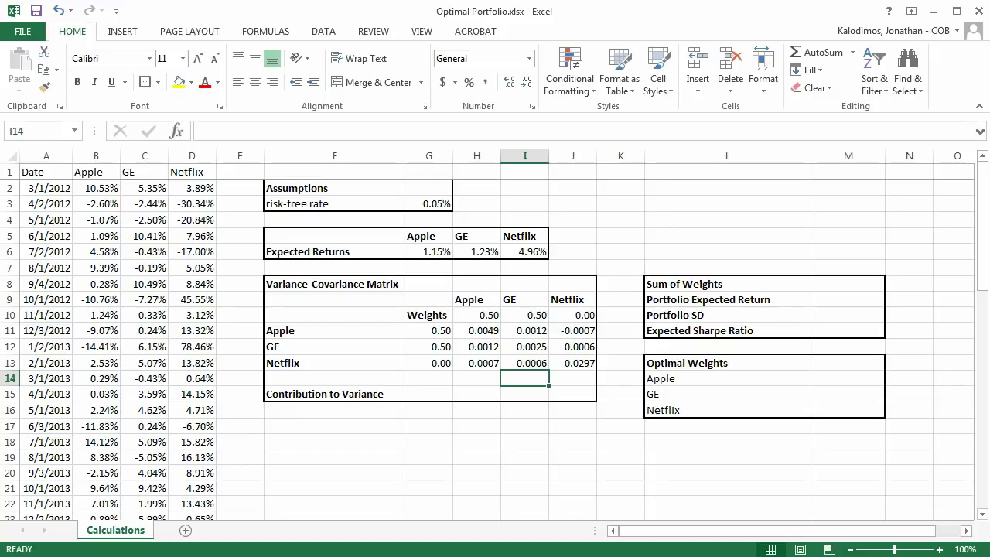
In H15, start =+H10*SUMPRODUCT( with the absolute weights range $G$11:$G$13.
left_click(472, 299)
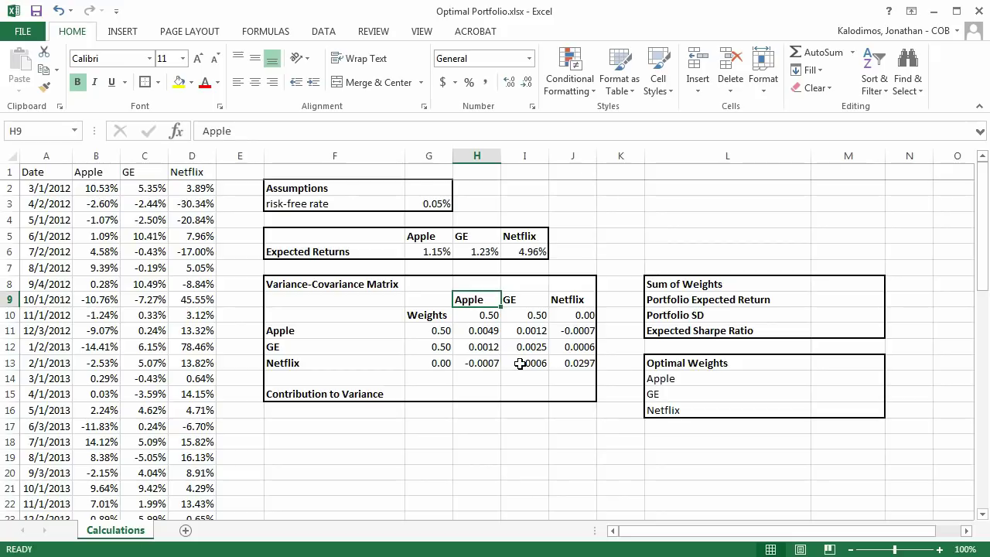
left_click(484, 397)
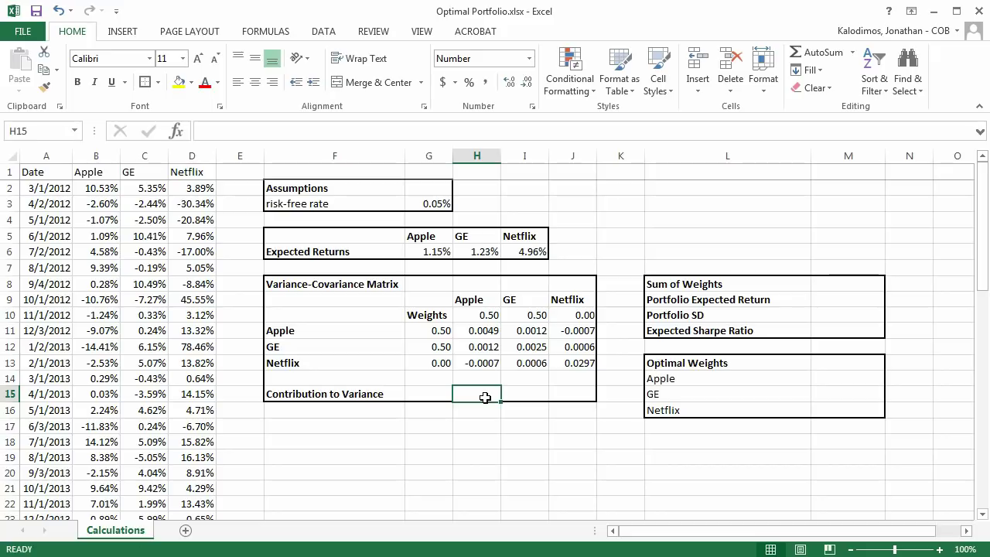
type("+")
key("Up")
key("Up")
key("Up")
key("Up")
key("Up")
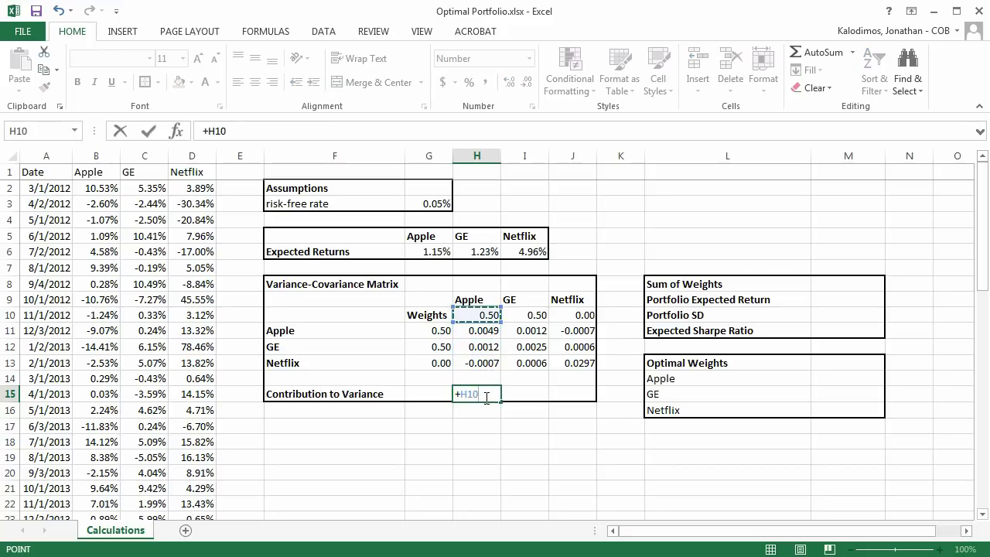
type("*")
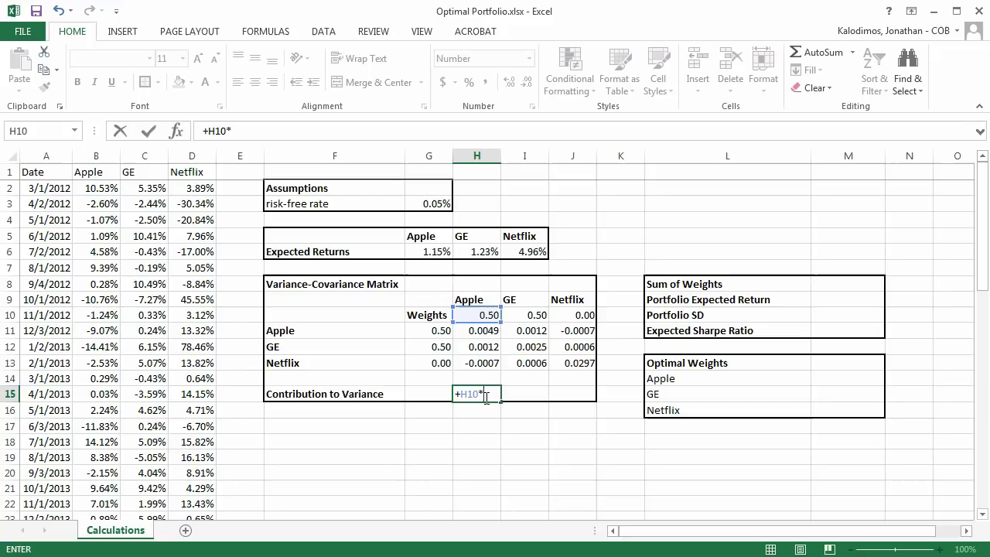
type("sumpro")
key("Tab")
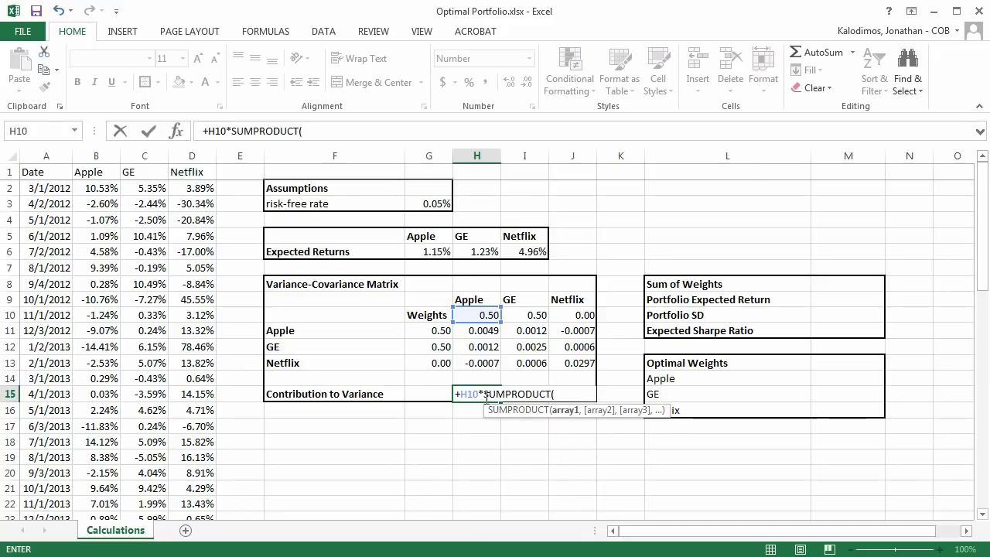
left_click_drag(446, 332, 448, 354)
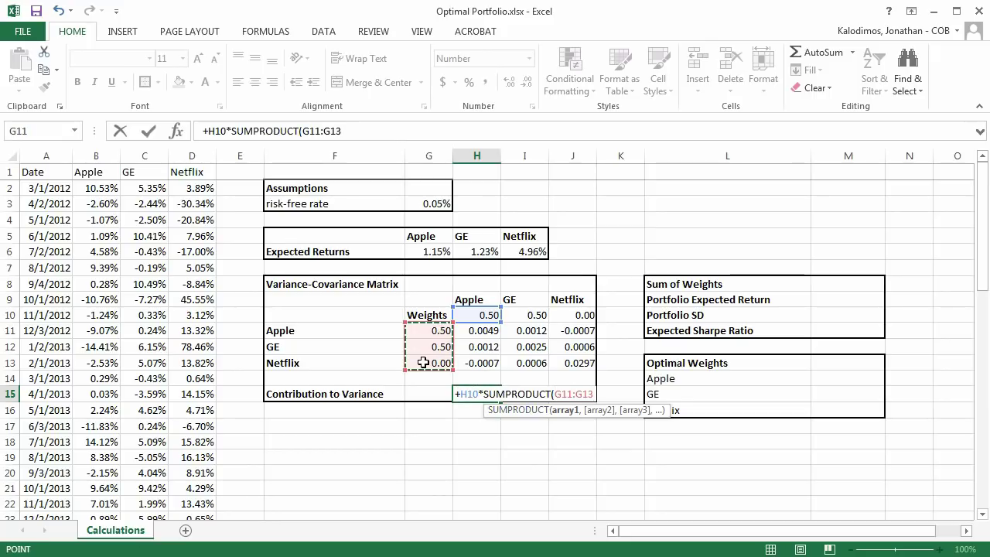
key("F4")
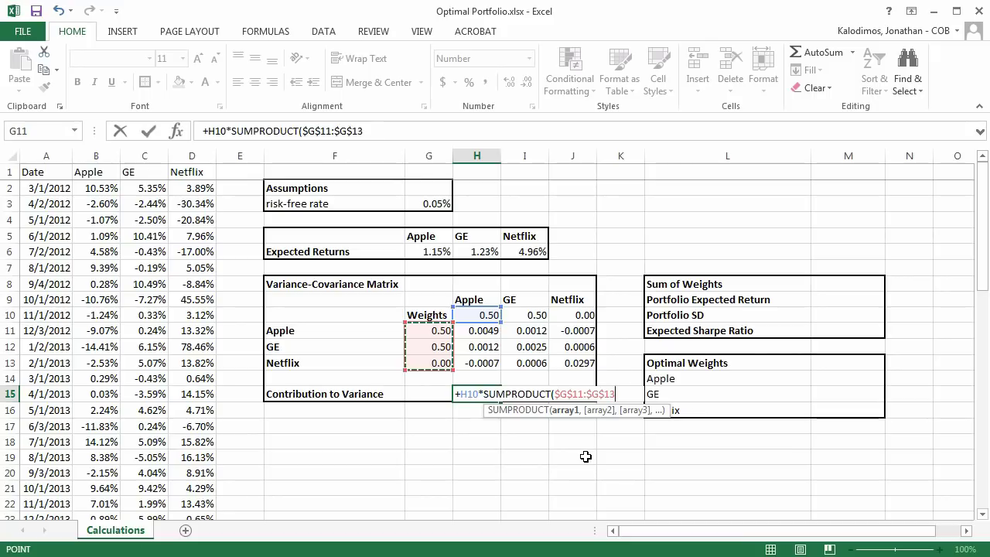
Add Apple's covariances H11:H13 as the second array and commit, giving 0.0015.
type(",")
key("Left")
key("Up")
key("Up")
key("Up")
key("Up")
key("Right")
key("shift+Down")
key("shift+Down")
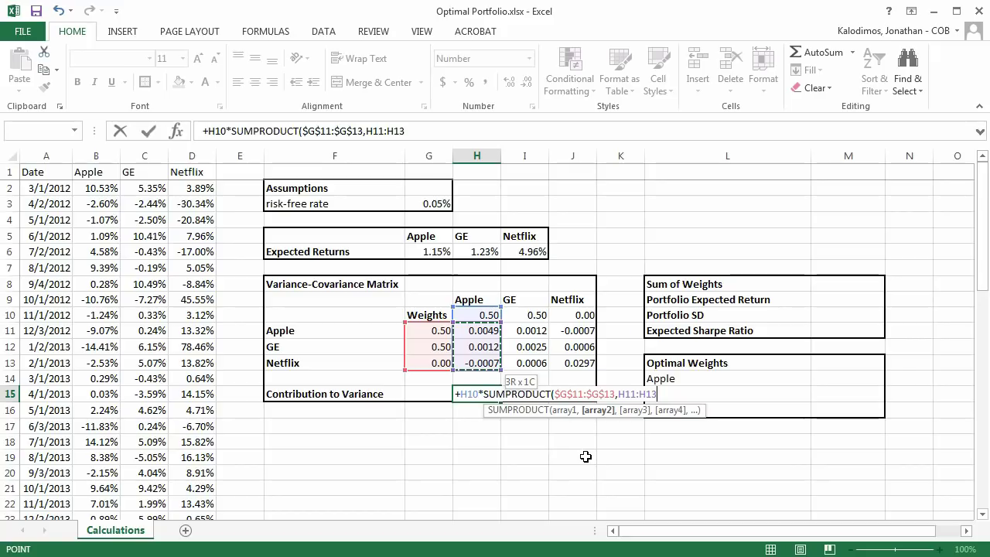
type(")")
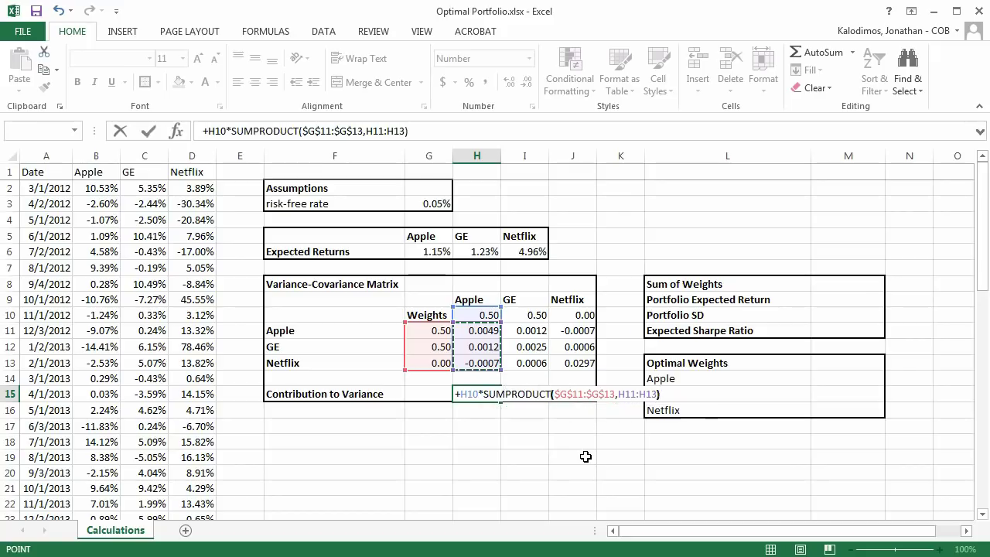
key("Return")
key("Up")
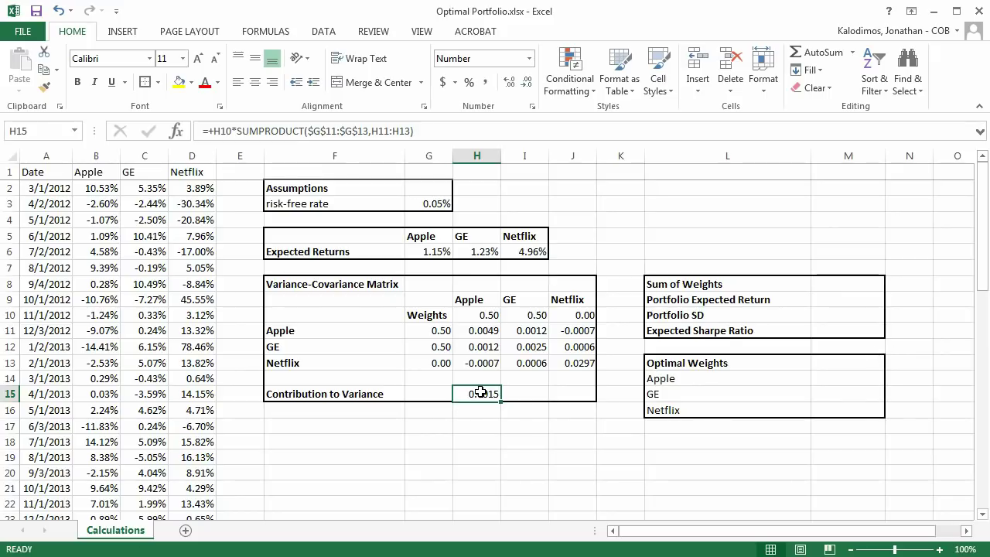
left_click(438, 331)
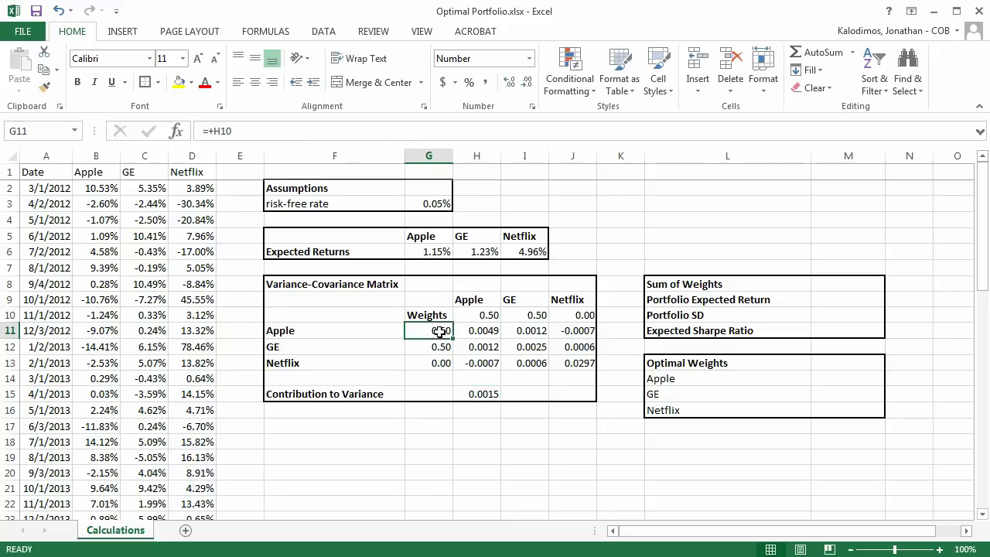
left_click(484, 330)
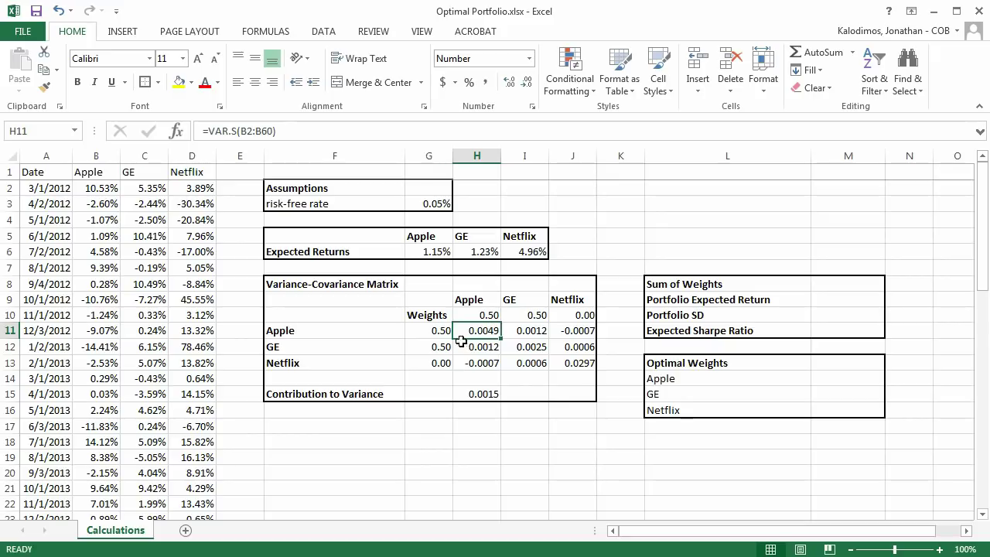
left_click(432, 346)
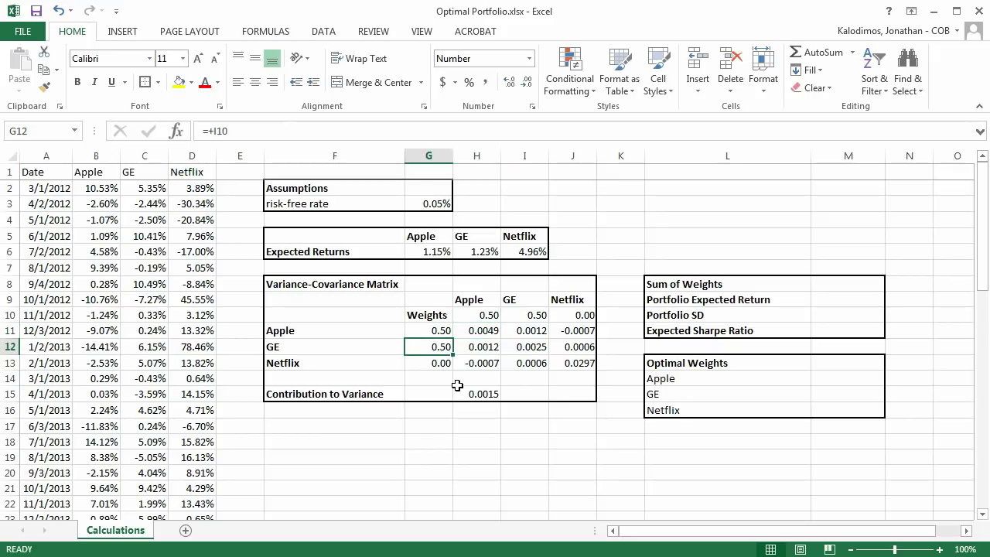
left_click(492, 349)
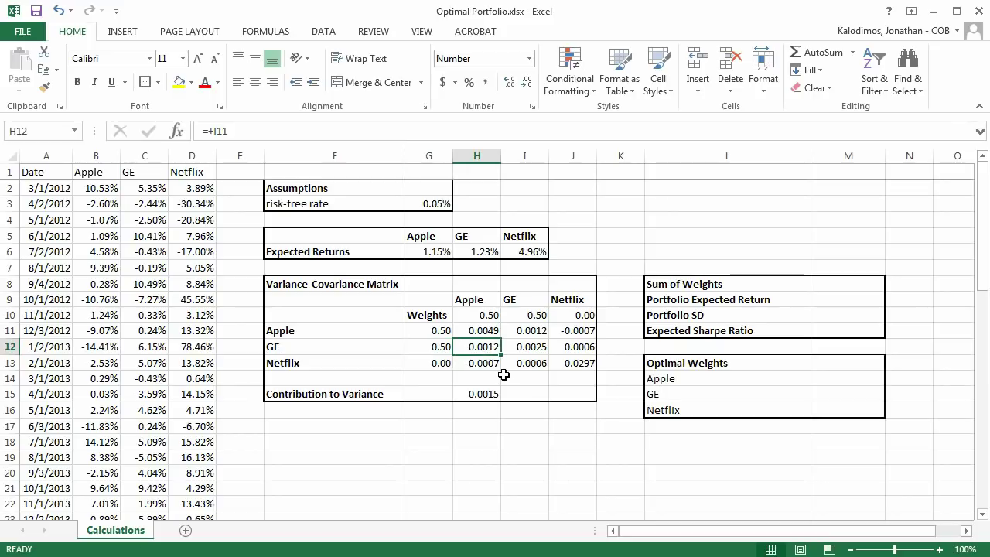
left_click(412, 362)
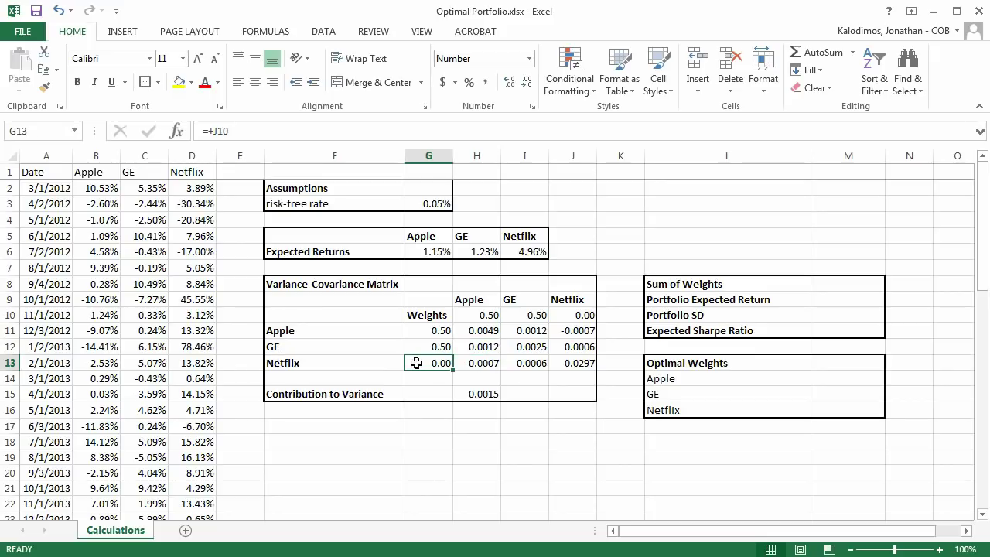
left_click(480, 362)
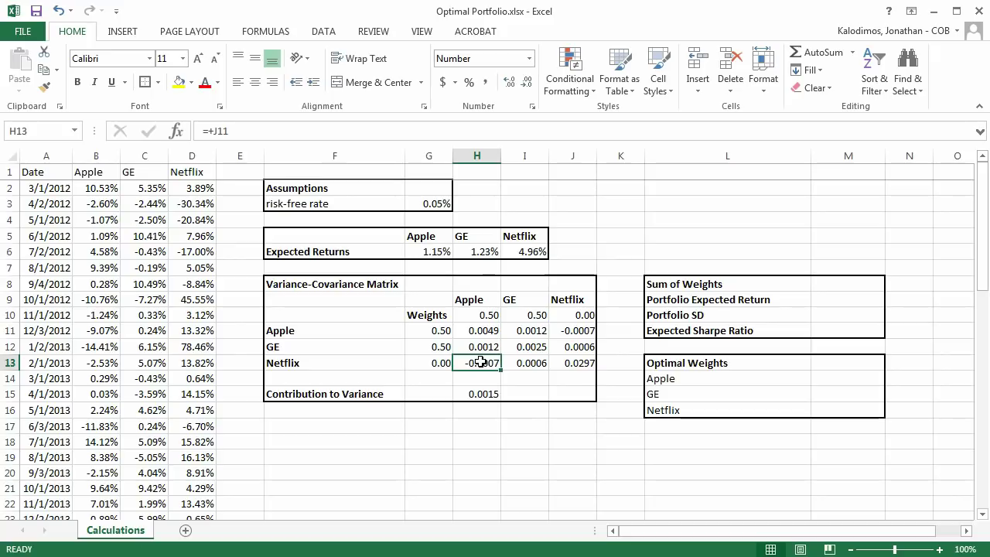
left_click_drag(437, 335, 466, 363)
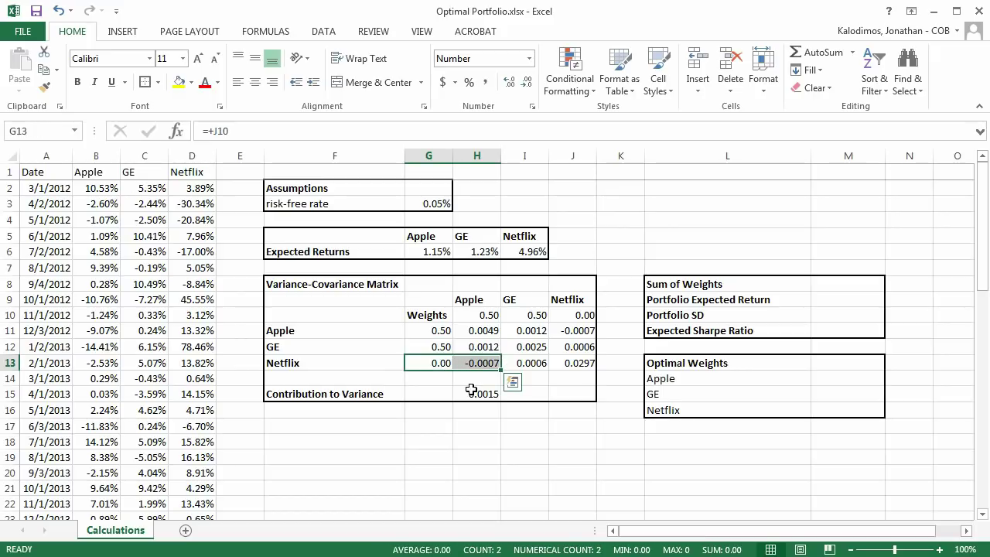
left_click(473, 392)
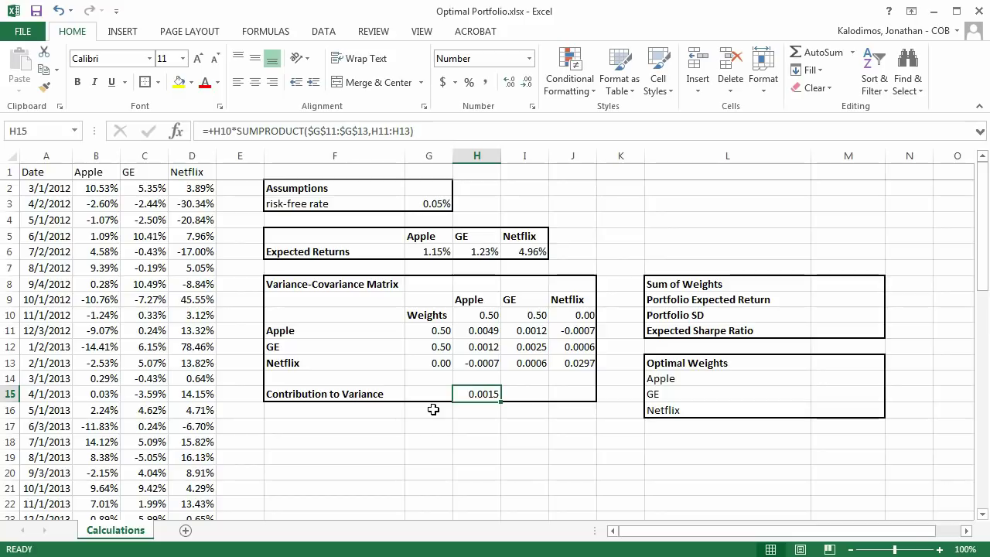
left_click(479, 296)
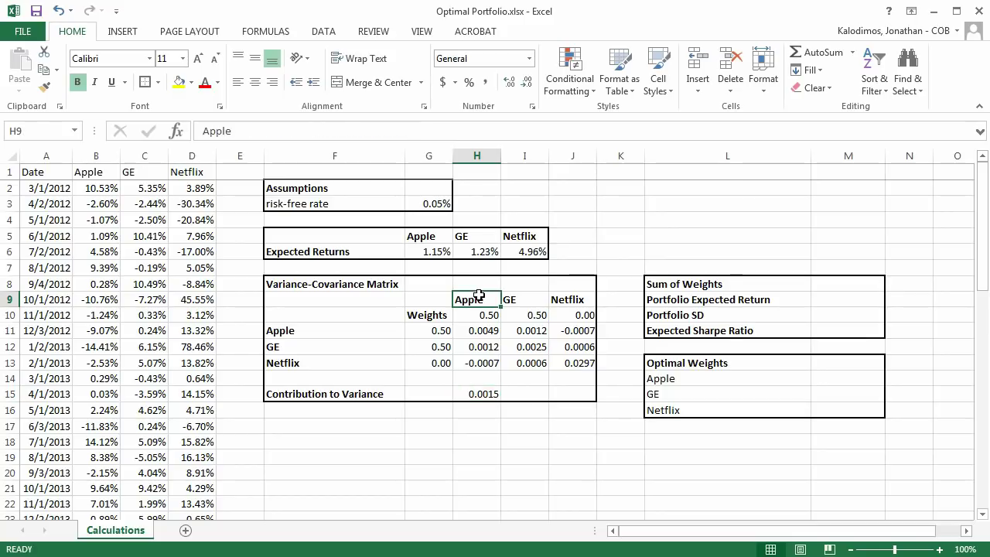
Fill the H15 contribution formula across to J15 and verify J15's references.
left_click(483, 393)
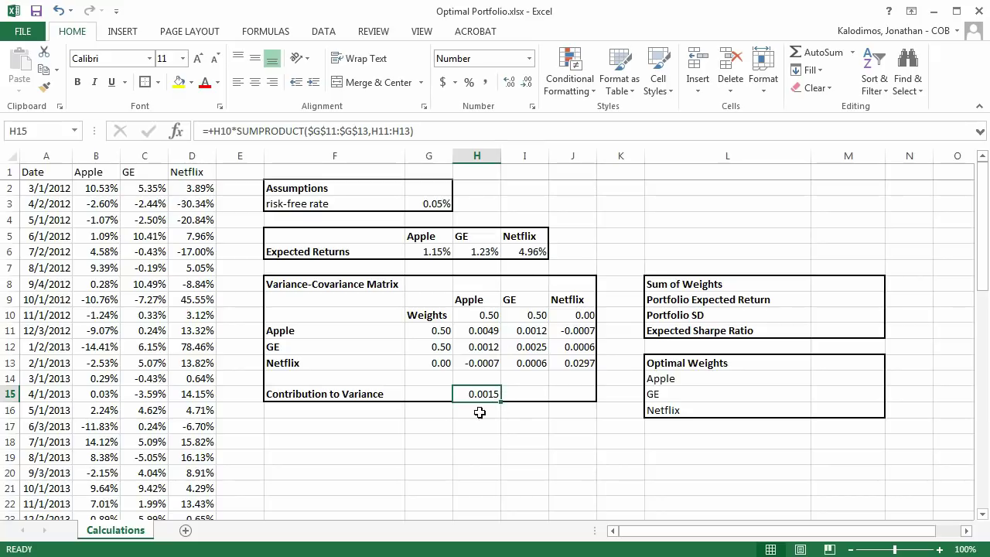
left_click_drag(503, 401, 573, 403)
left_click(572, 396)
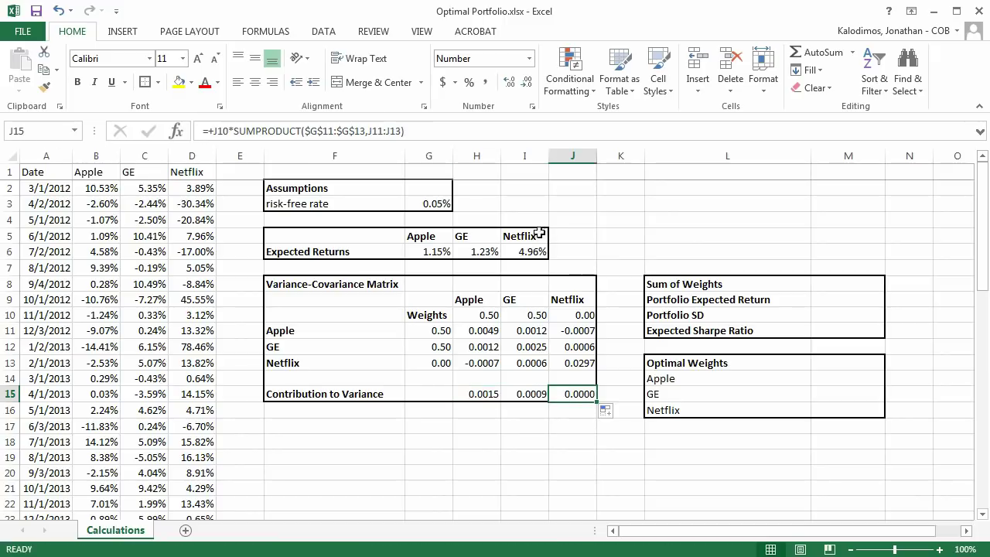
left_click(542, 132)
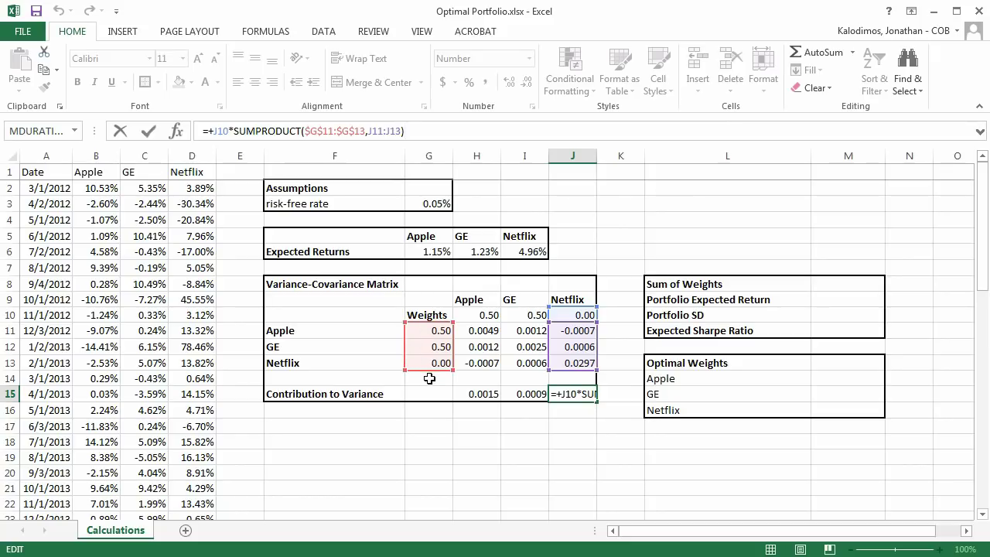
key("Return")
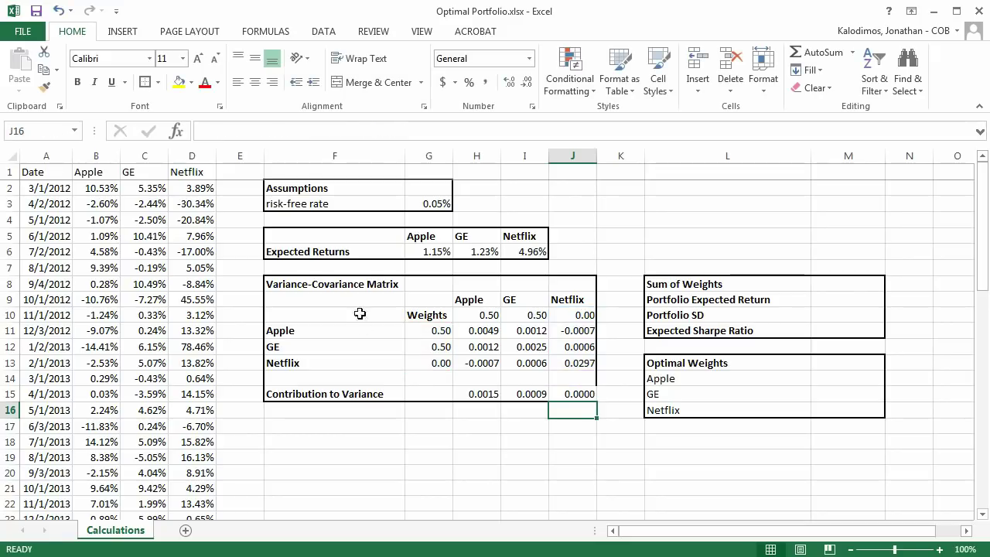
left_click_drag(354, 287, 592, 394)
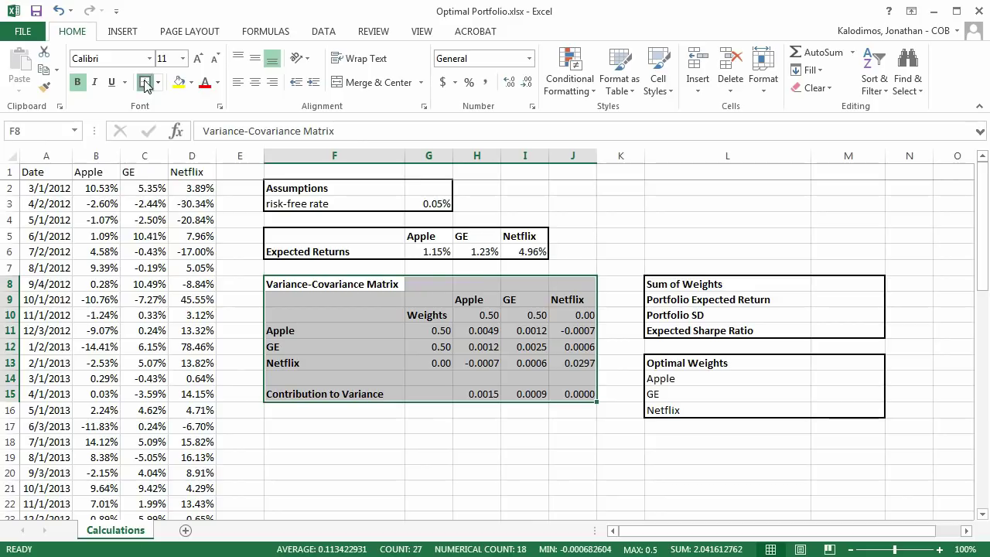
left_click(619, 438)
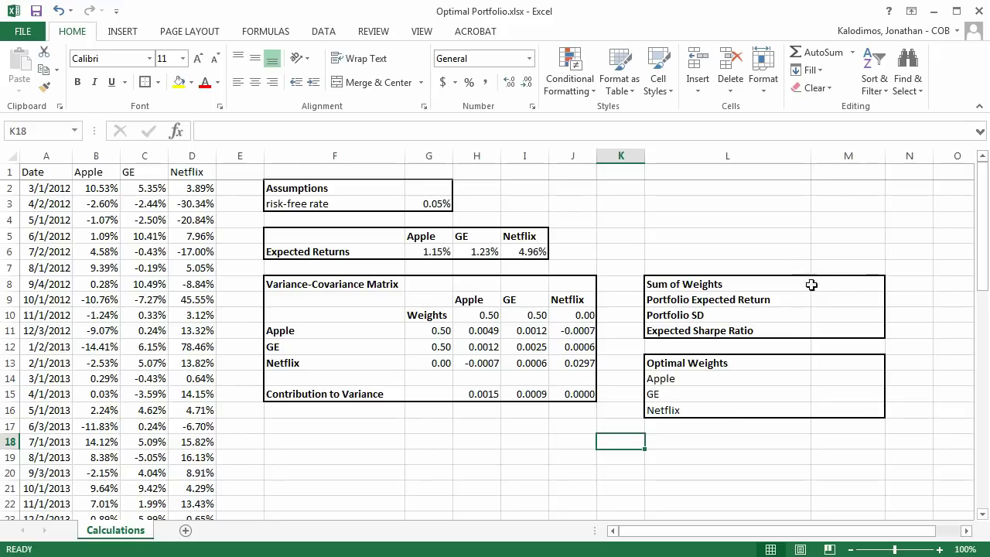
left_click(836, 284)
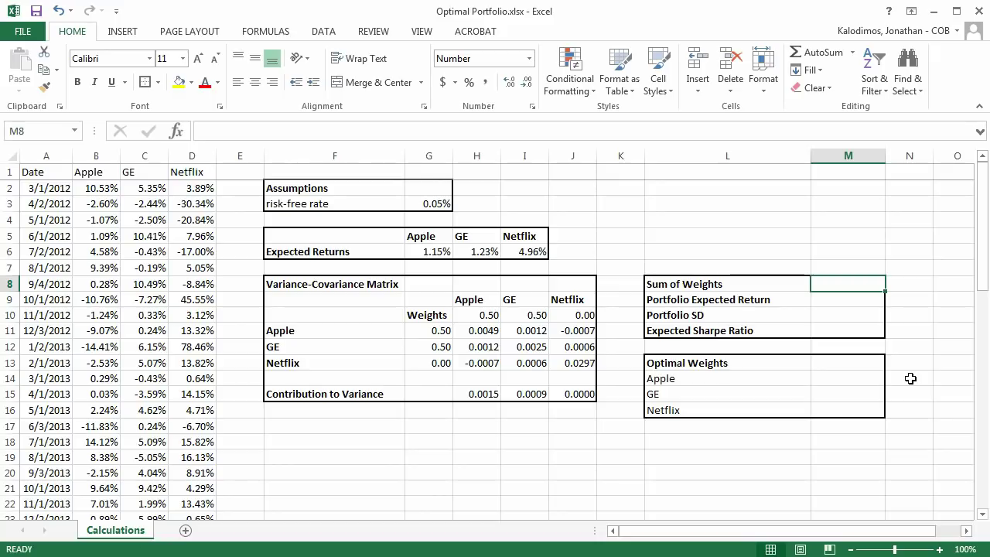
Enter =SUM(H10:J10) in M8 to total the three weights.
type("+sum")
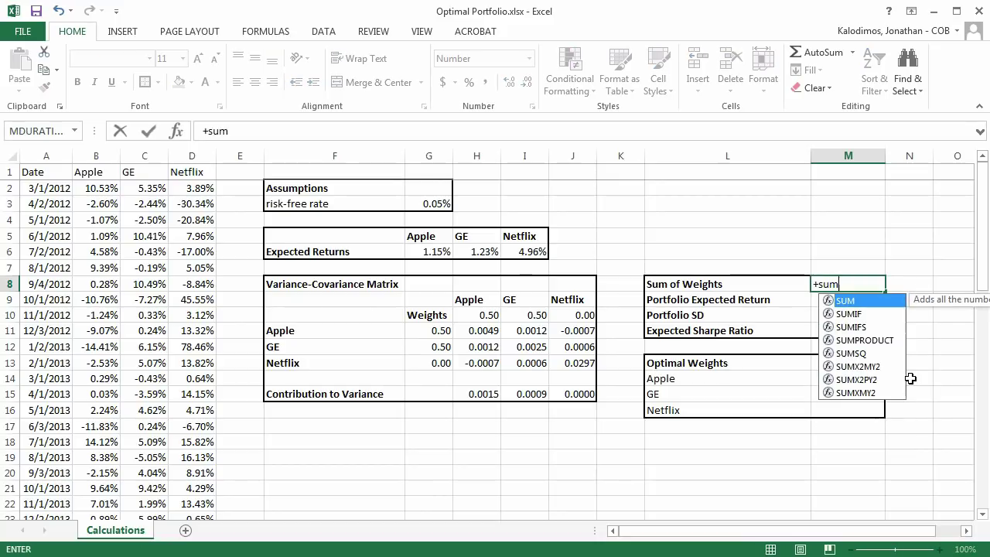
key("Left")
key("Right")
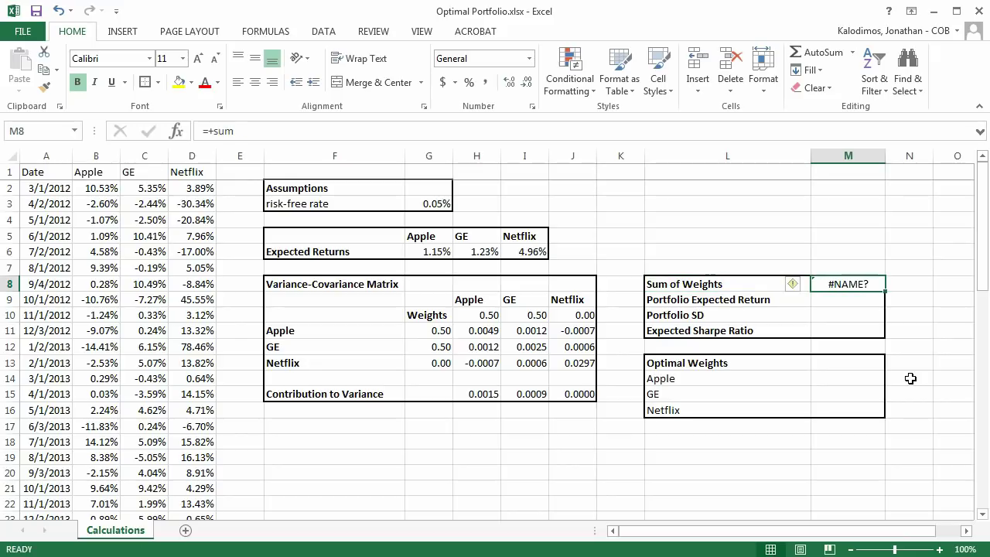
type("=sum(")
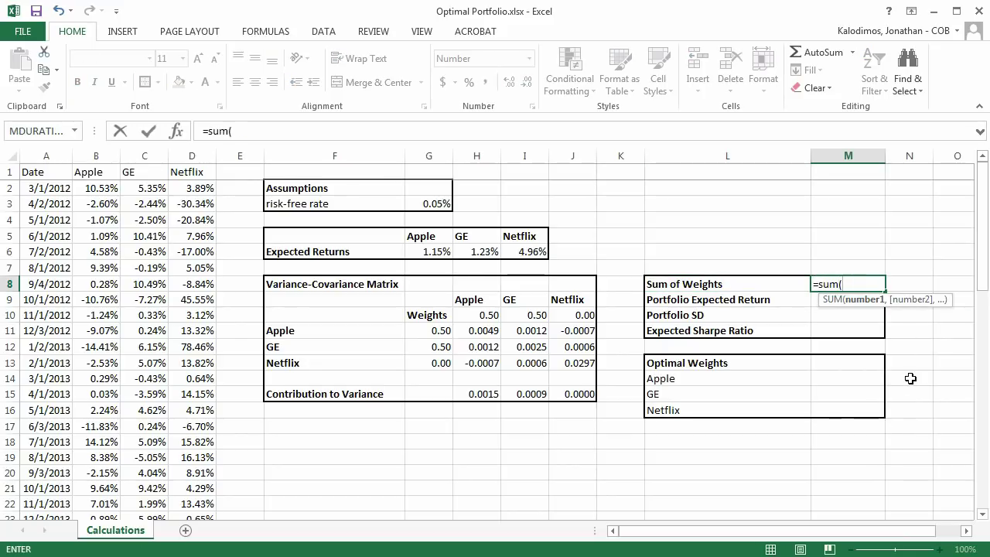
left_click_drag(495, 315, 557, 314)
type(")")
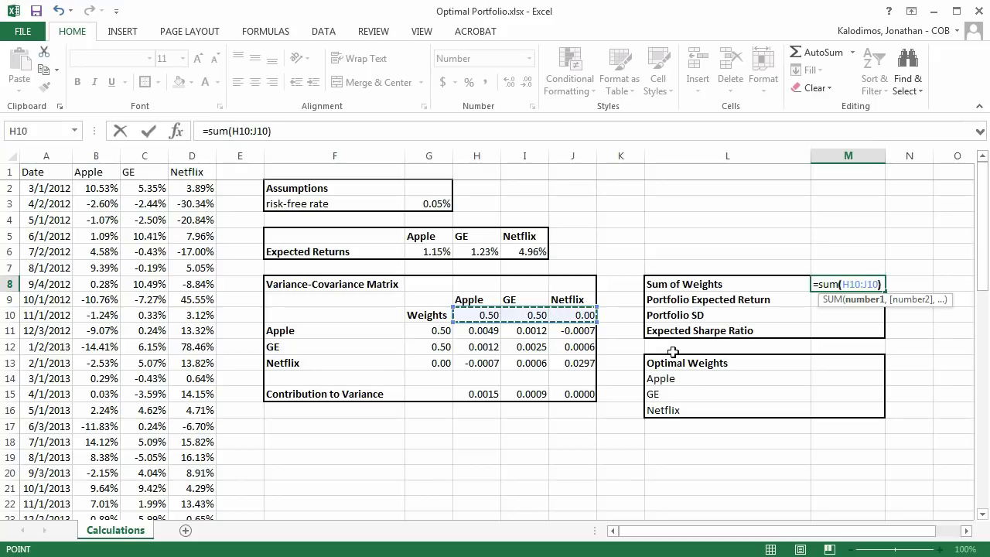
key("Return")
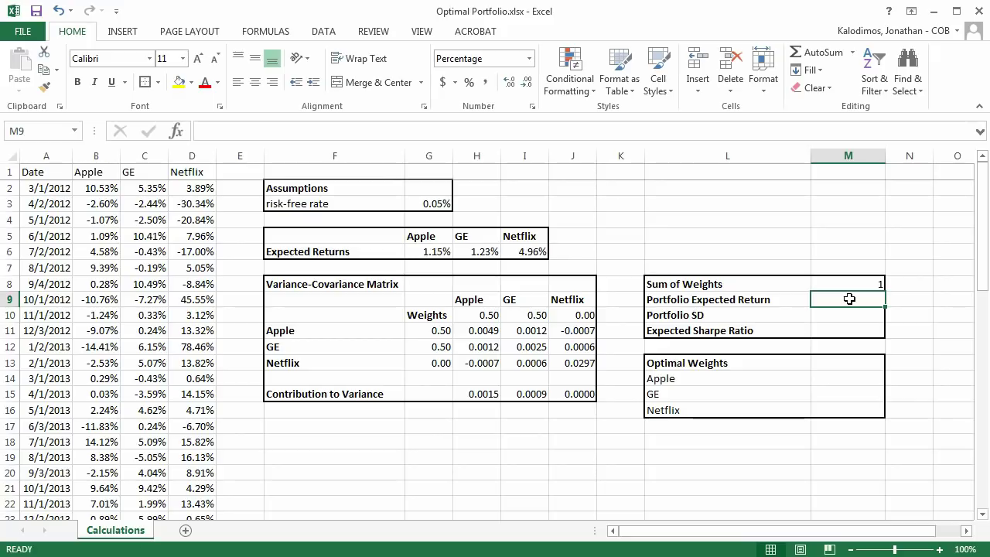
Enter =SUMPRODUCT(G6:I6,H10:J10) in M9, giving an expected return of 1.19%.
type("=")
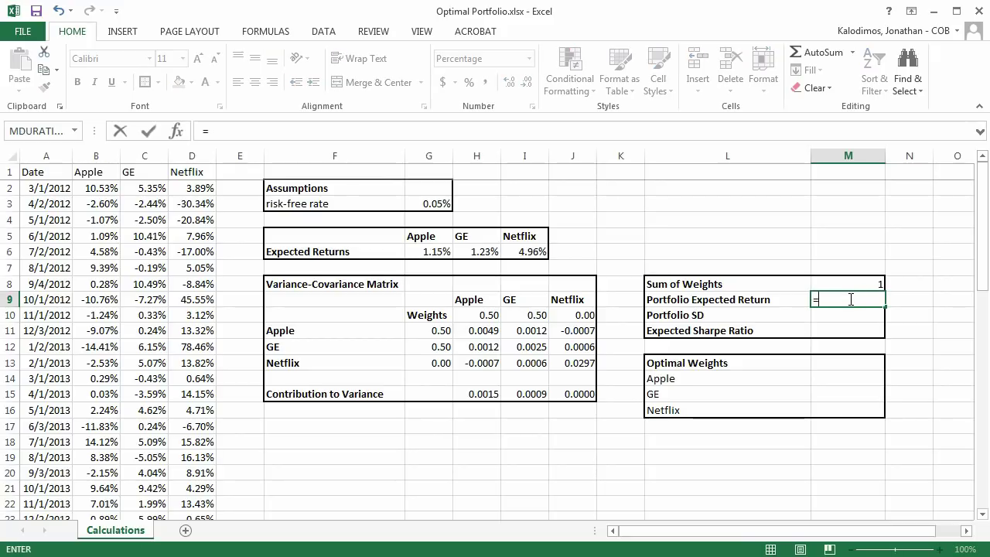
type("sumpro")
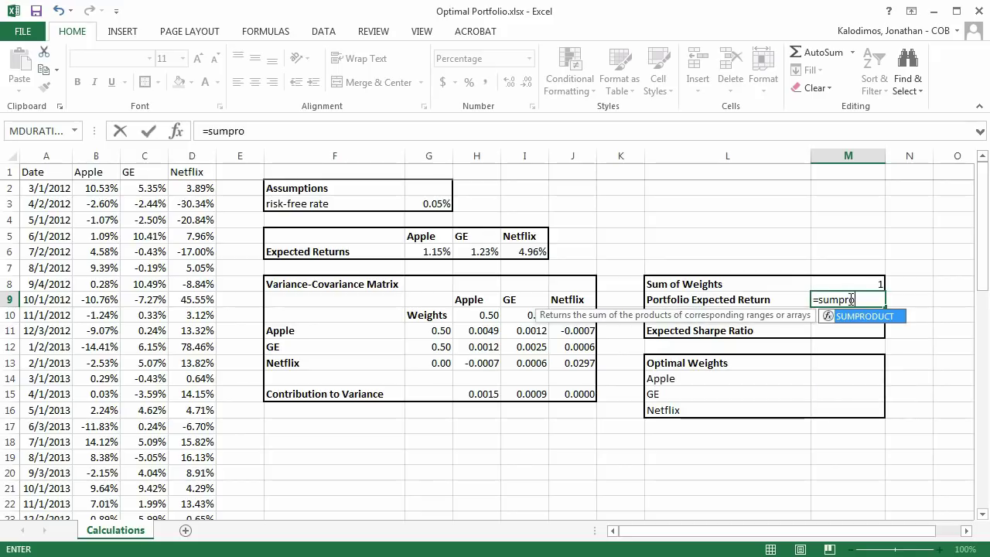
key("Tab")
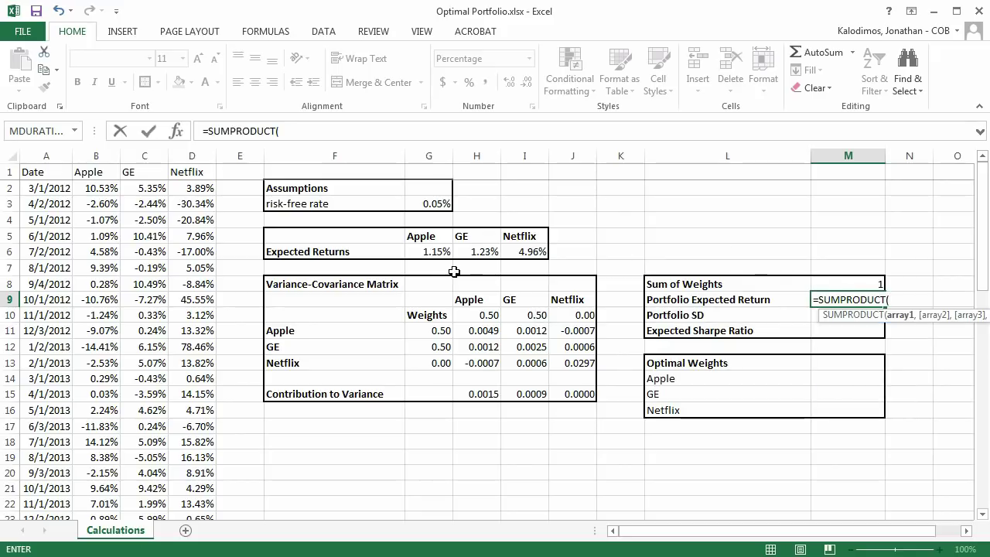
left_click_drag(439, 250, 506, 249)
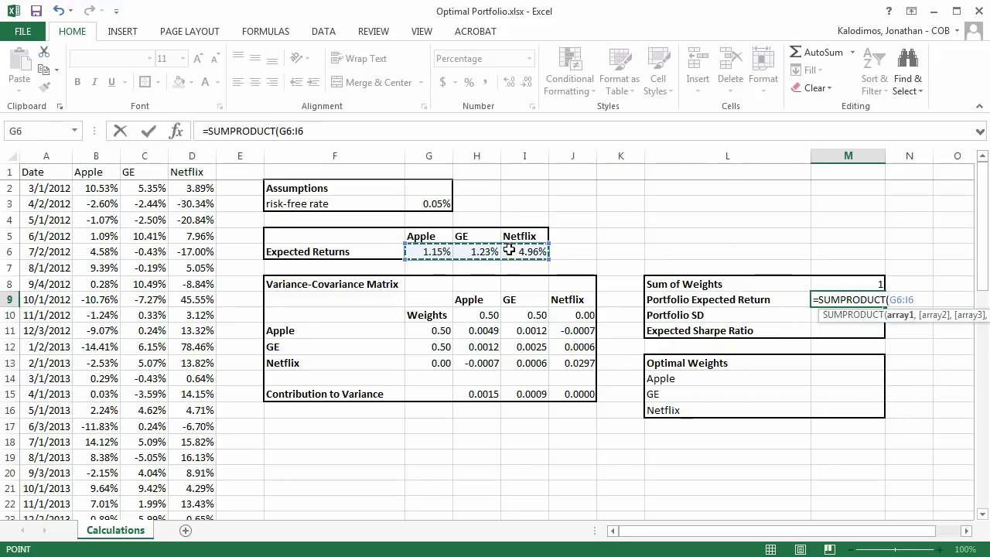
type(",")
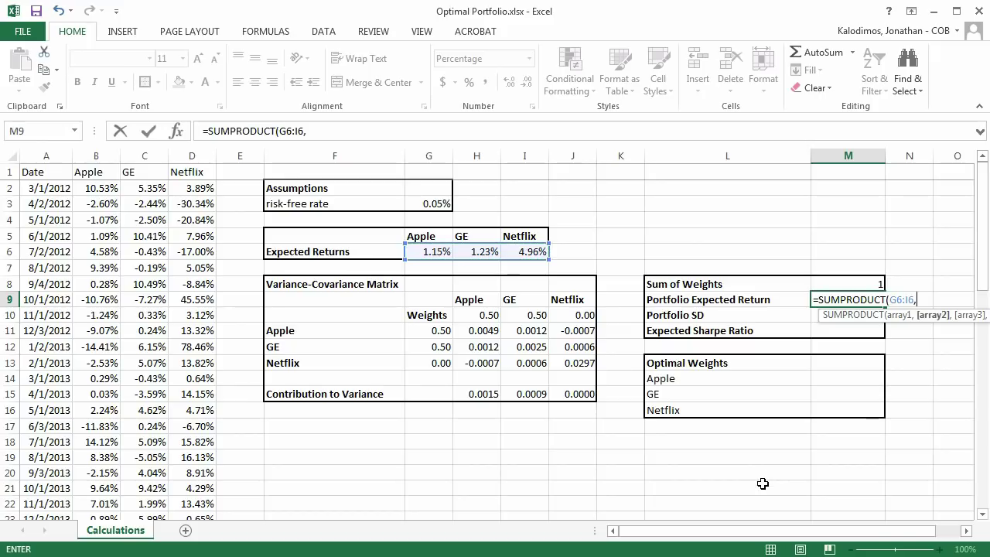
left_click_drag(486, 314, 576, 314)
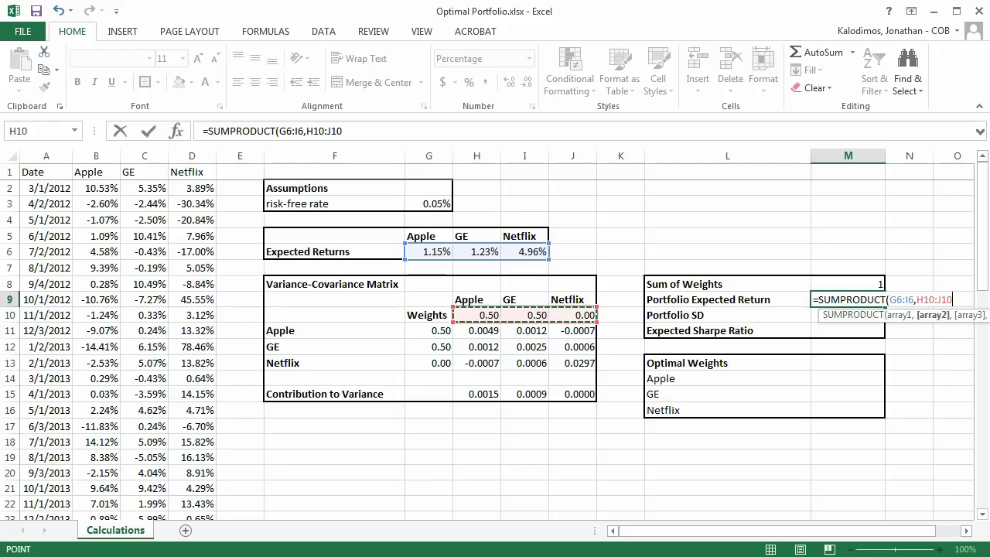
type(")")
key("Return")
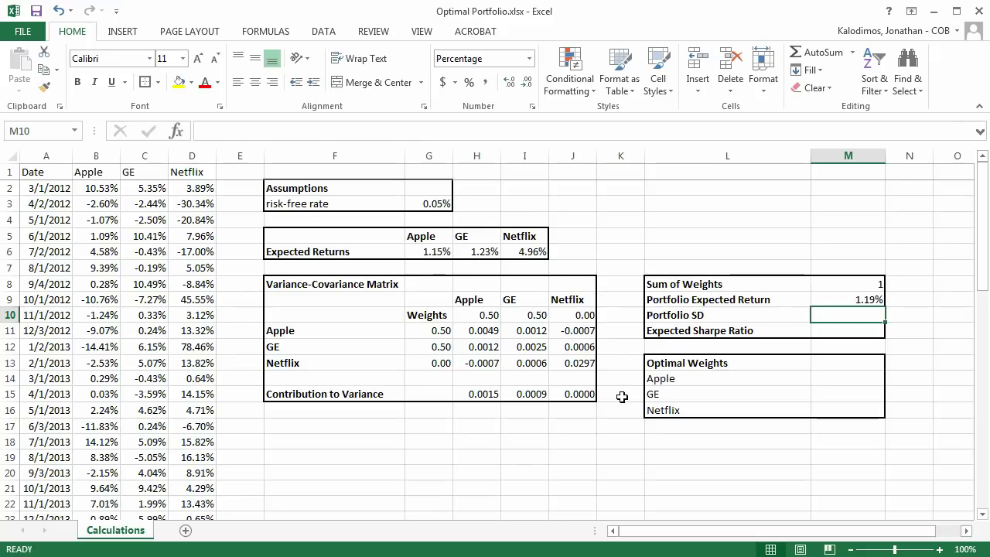
Enter =SUM(H15:J15)^(1/2) in M10, giving a Portfolio SD of 4.92%.
type("=sum(")
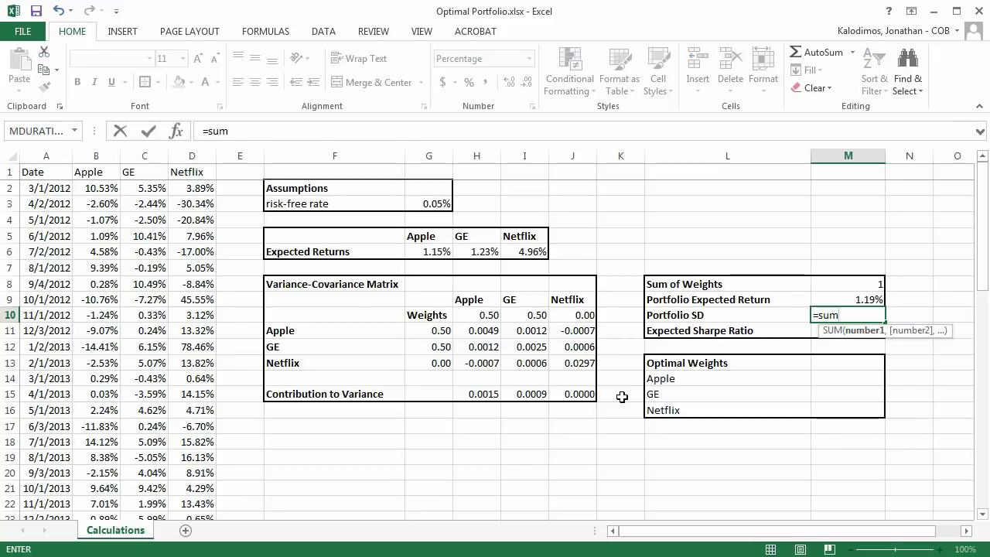
key("Left")
key("Left")
key("Left")
key("Down")
key("Down")
key("Down")
key("Down")
key("Down")
key("shift+Left")
key("shift+Left")
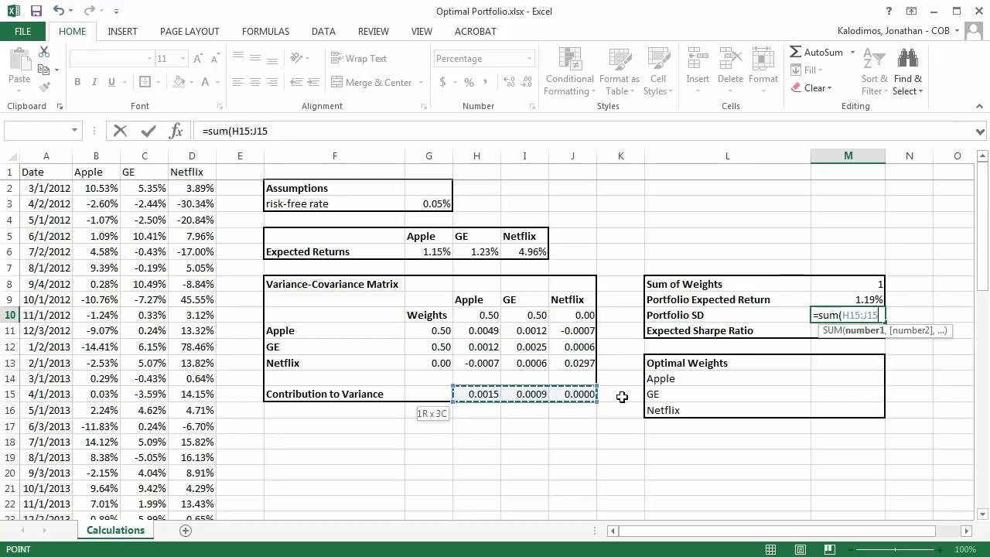
type(")^")
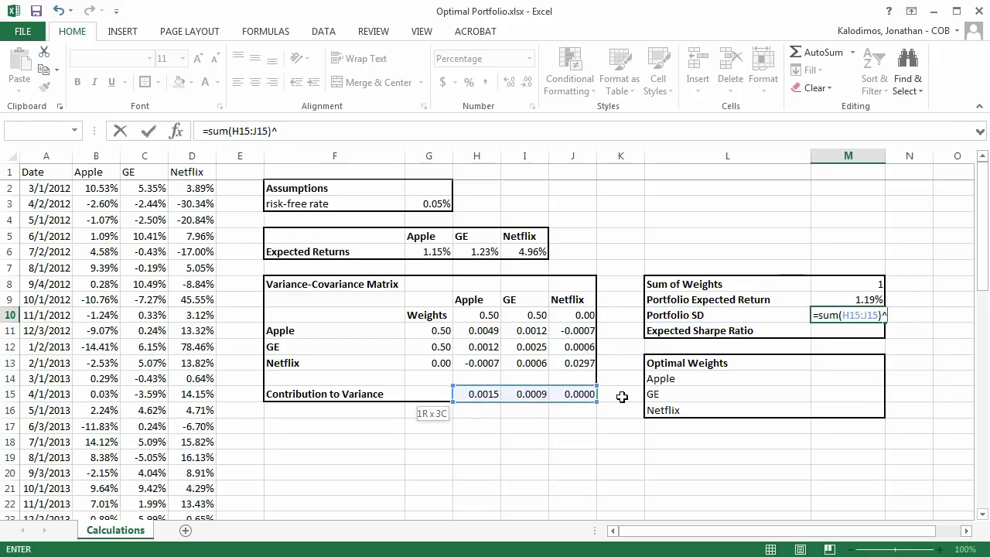
type("(1/2_")
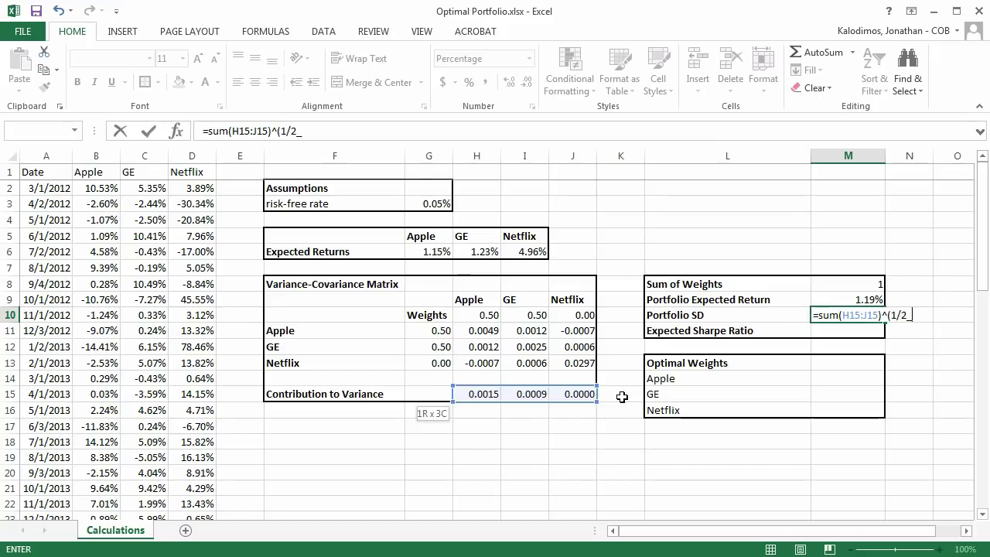
key("BackSpace")
type(")")
key("Return")
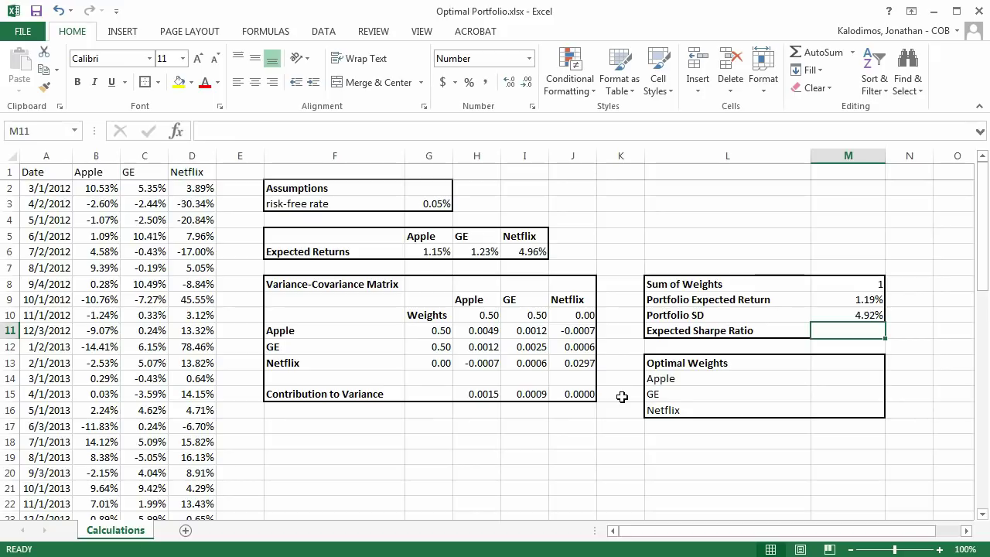
Enter =(M9-G3)/M10 in M11, giving an Expected Sharpe Ratio of 0.23.
type("=(")
key("Up")
key("Up")
type("-")
left_click(436, 201)
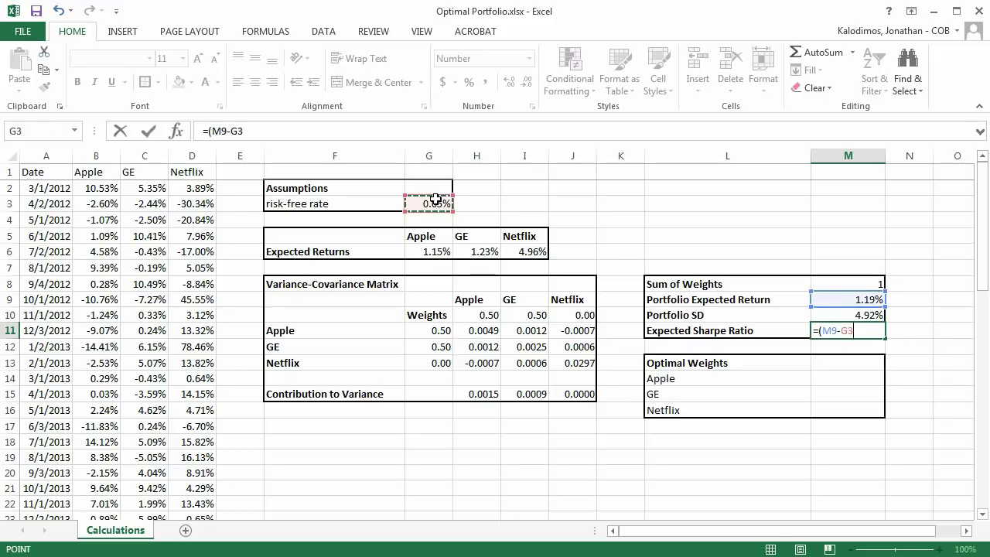
type("/")
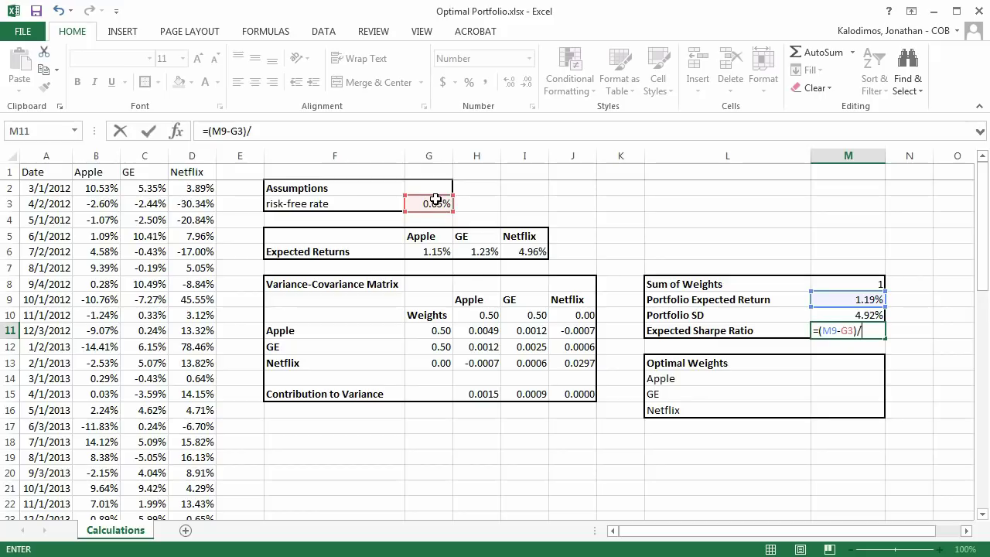
left_click(871, 312)
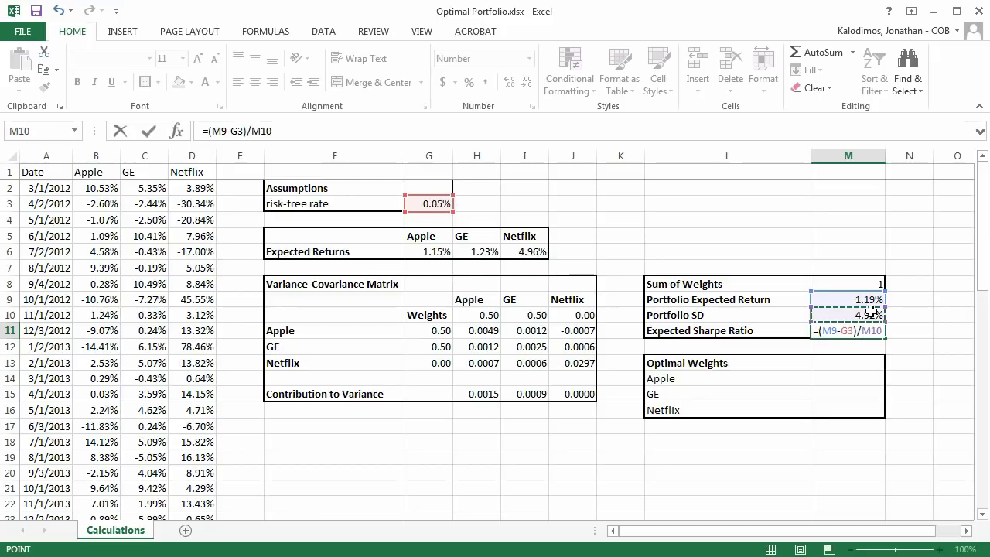
key("Return")
key("Up")
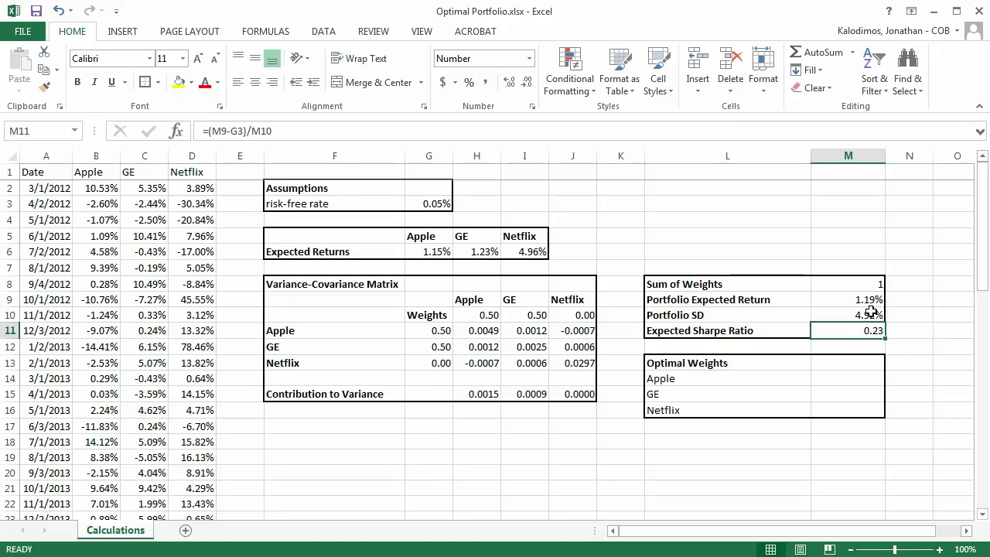
left_click_drag(487, 313, 570, 311)
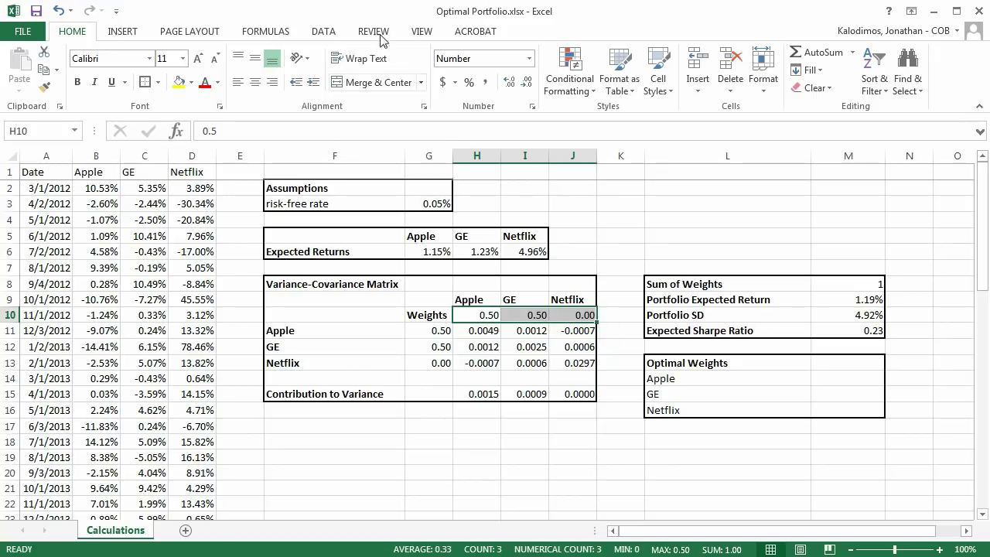
Launch Solver from the Data tab's Analysis group.
left_click(338, 32)
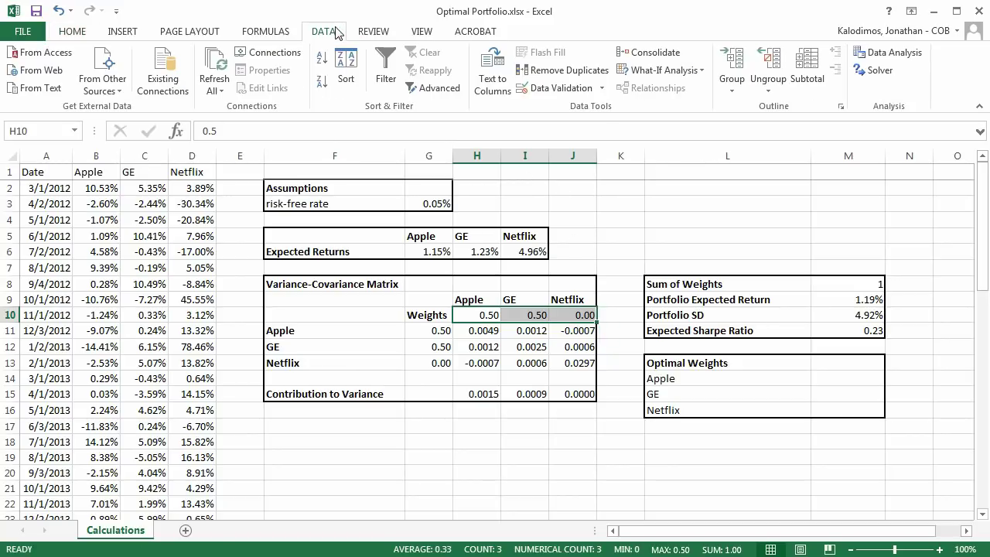
left_click(880, 71)
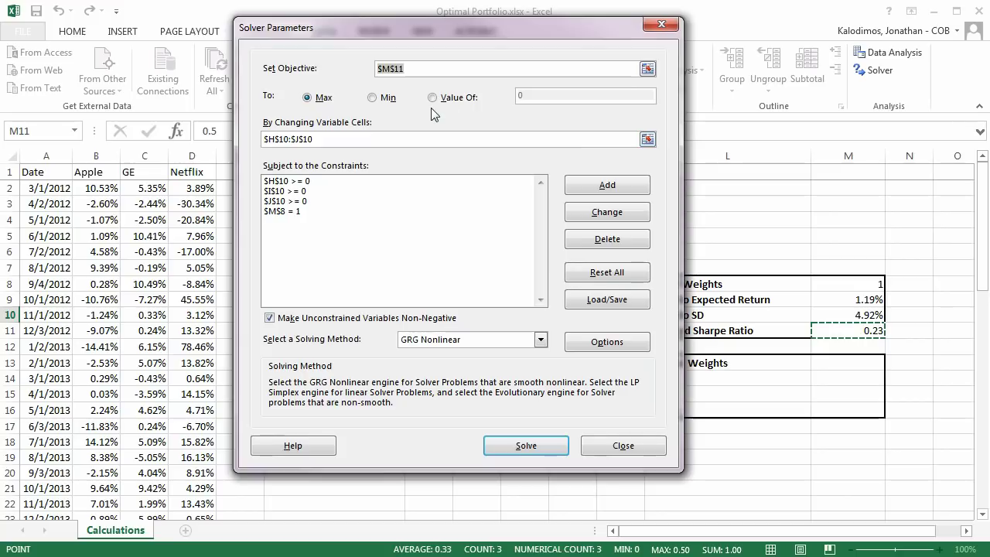
Solve to maximise the Sharpe ratio in $M$11 by varying weights H10:J10 under the constraints.
left_click(471, 67)
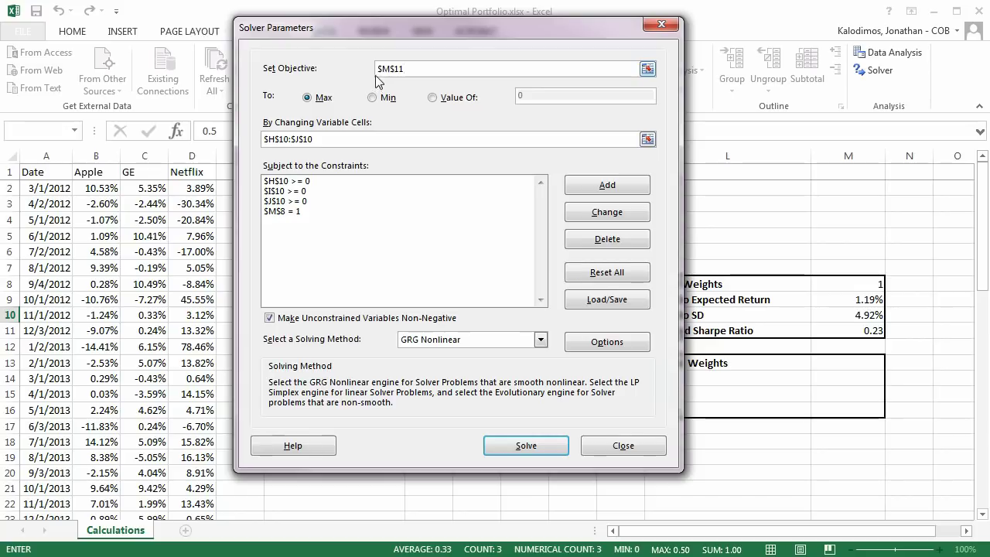
left_click_drag(491, 25, 387, 49)
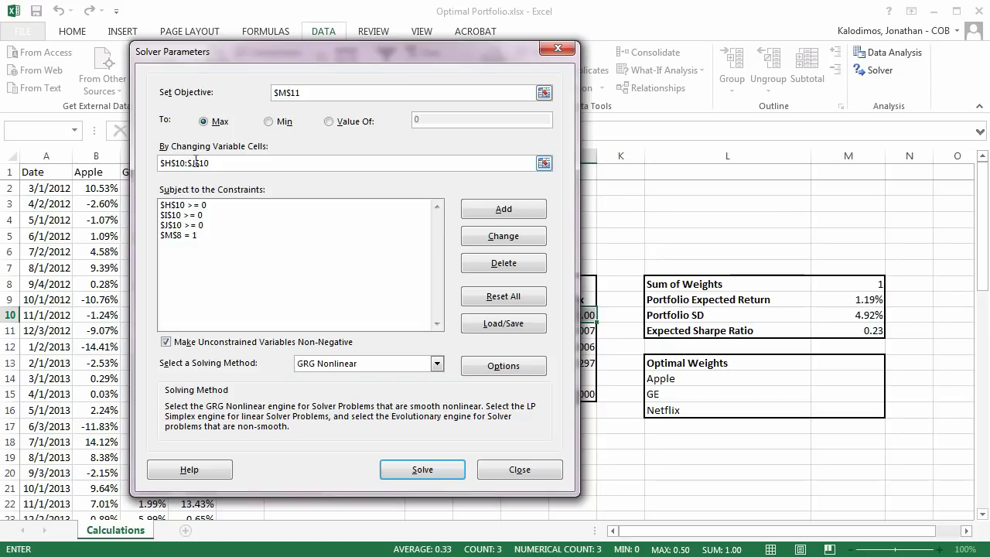
left_click_drag(335, 55, 850, 69)
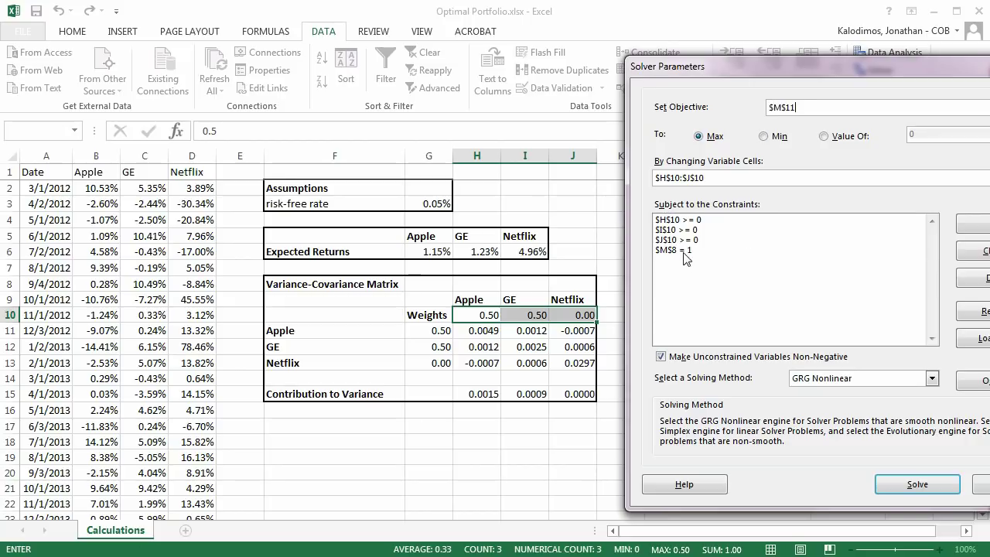
left_click_drag(802, 62, 255, 58)
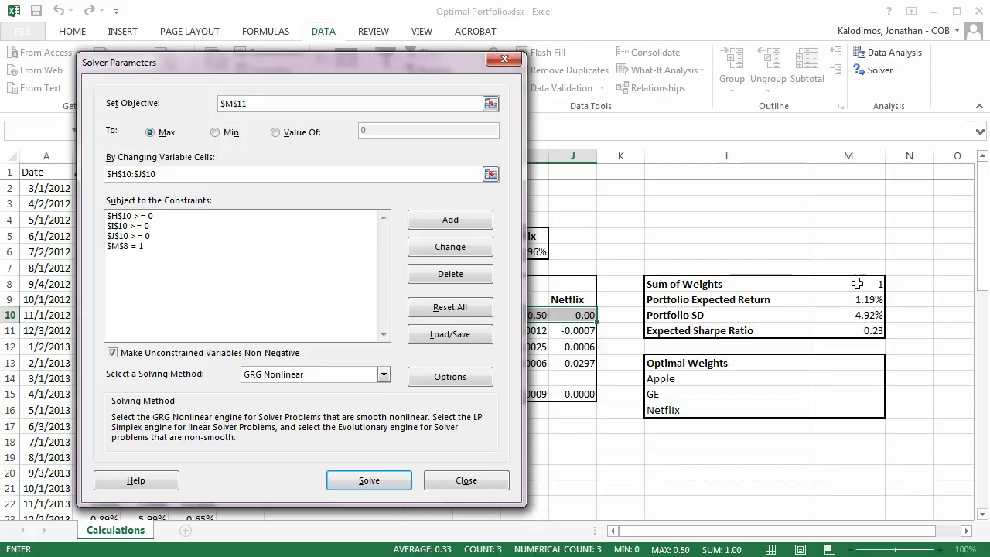
left_click(390, 478)
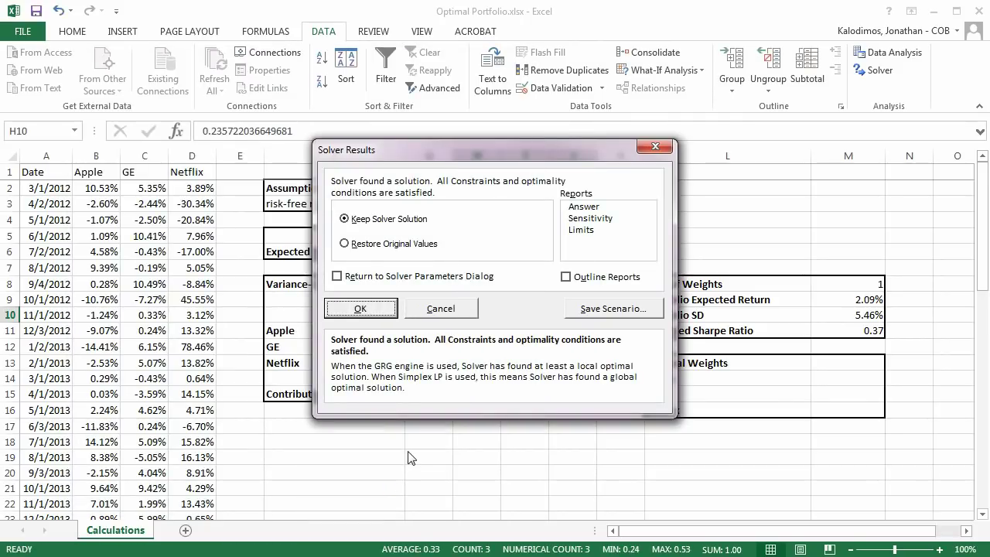
Keep Solver's solution, giving weights 0.24 Apple, 0.53 GE and 0.24 Netflix.
left_click(387, 307)
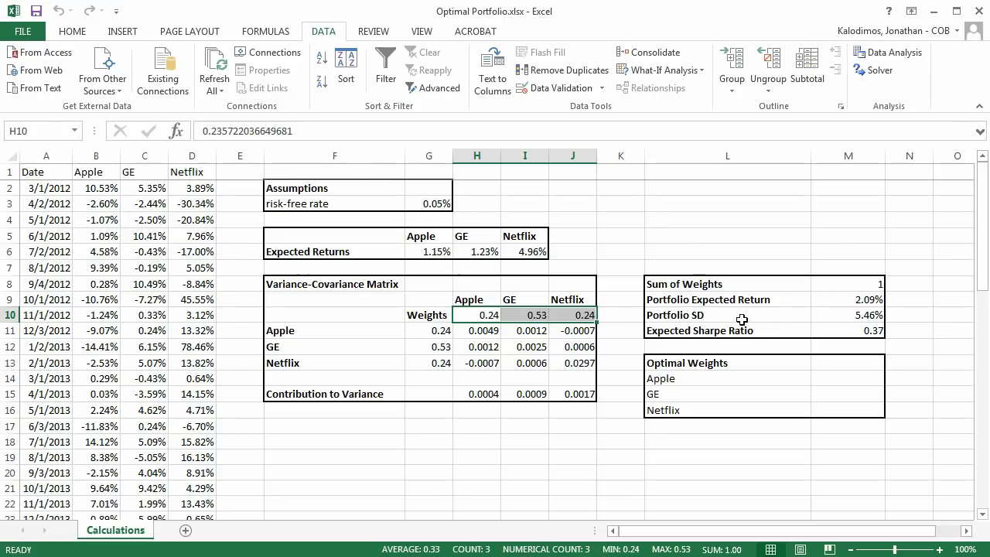
left_click(807, 331)
left_click(825, 330)
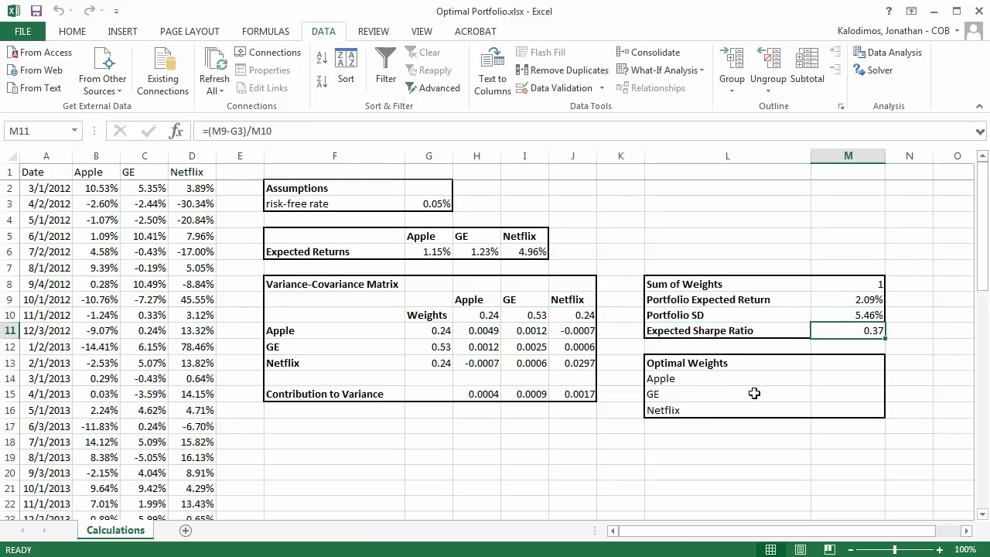
left_click(855, 314)
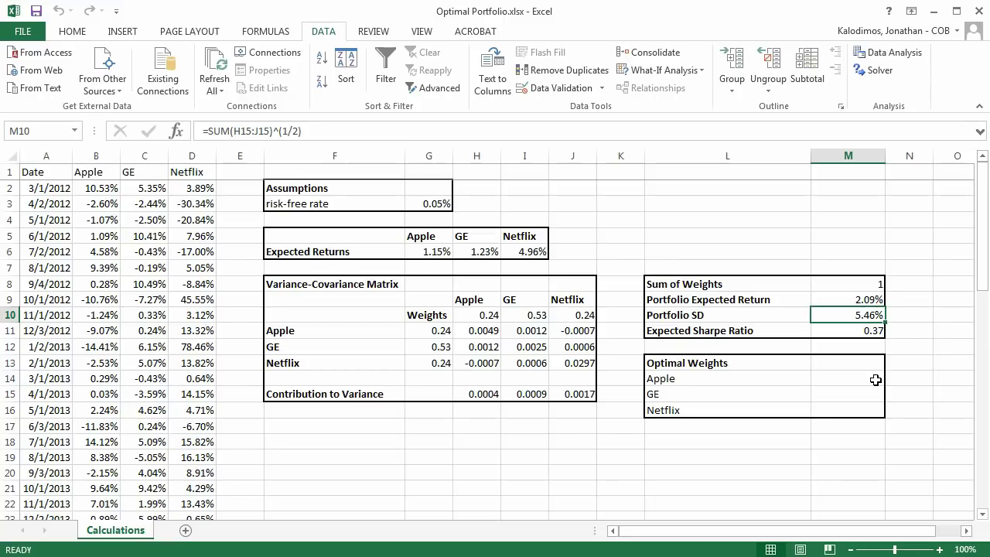
left_click(876, 380)
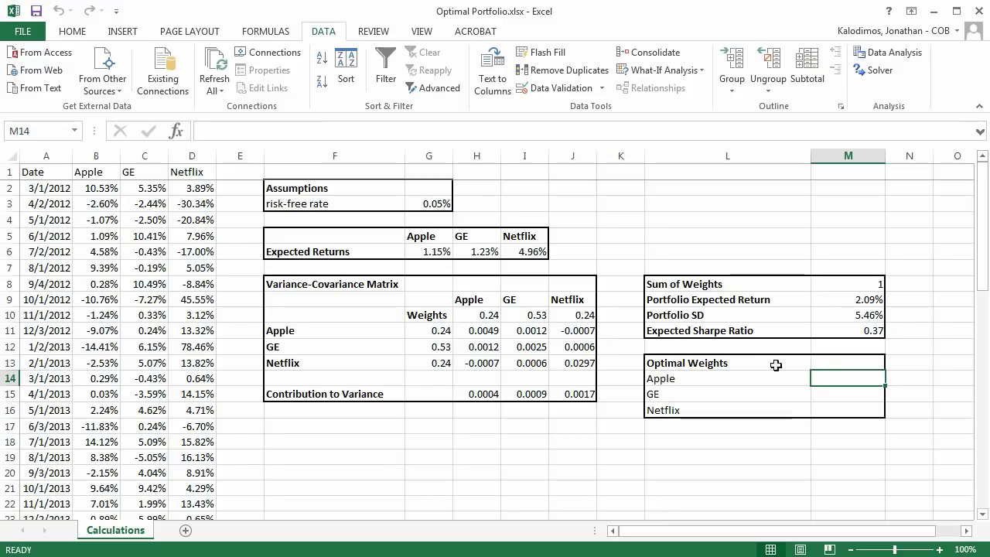
Copy the solved weights H10:J10 and paste them as values at M14.
left_click_drag(487, 315, 579, 317)
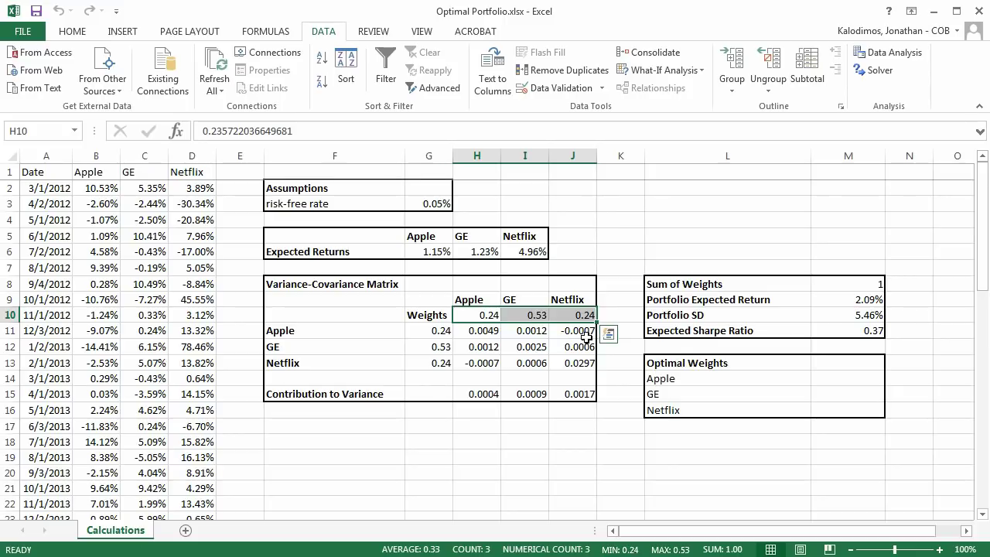
key("ctrl+c")
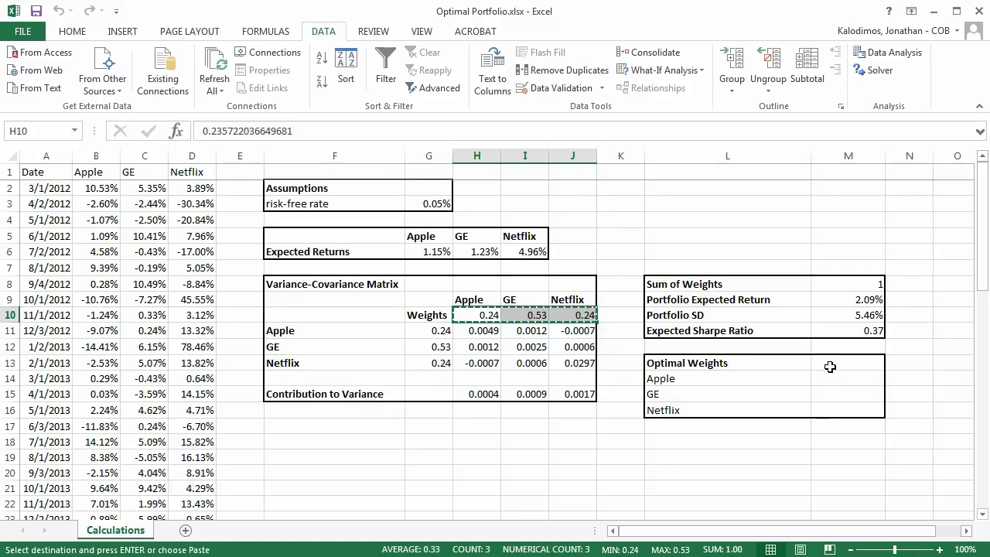
left_click(830, 375)
key("alt+e")
key("s")
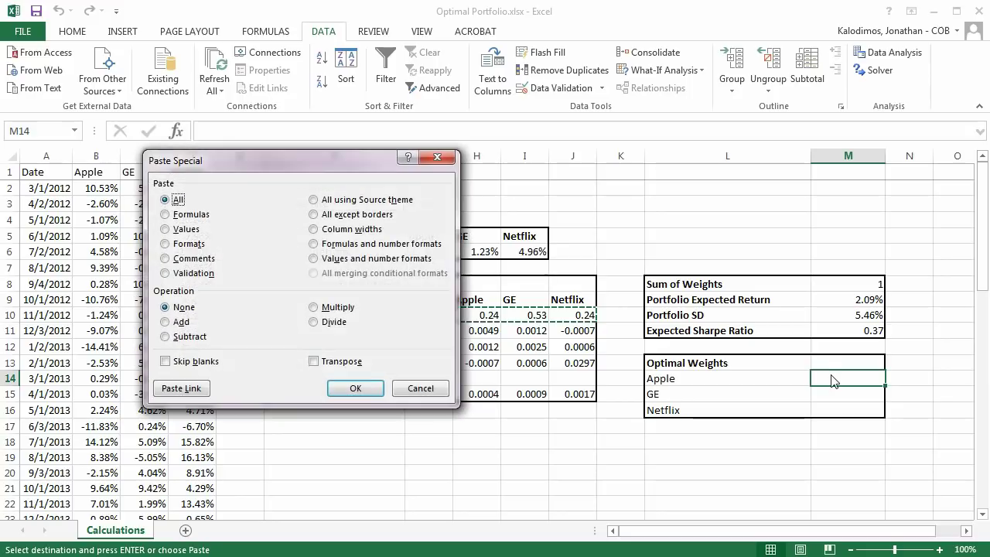
key("v")
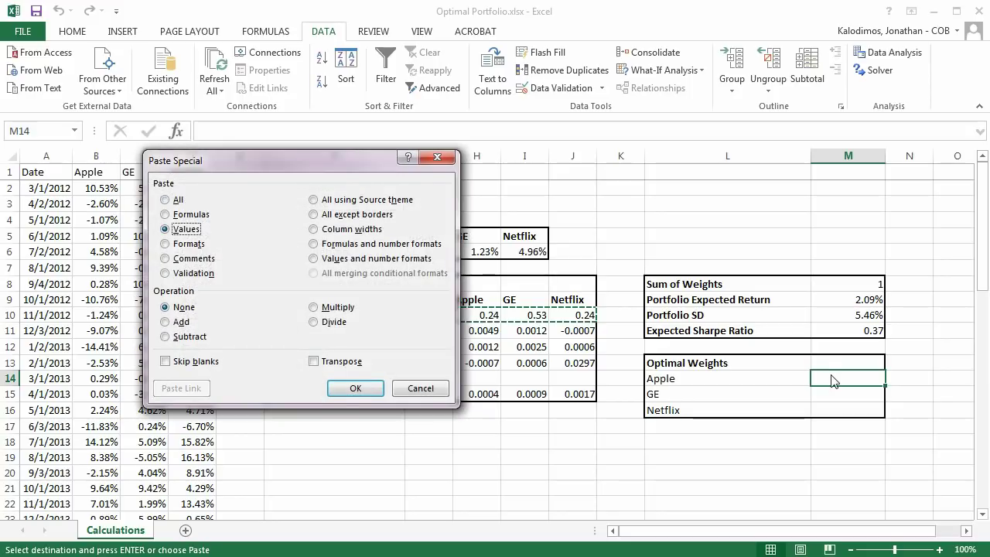
key("Return")
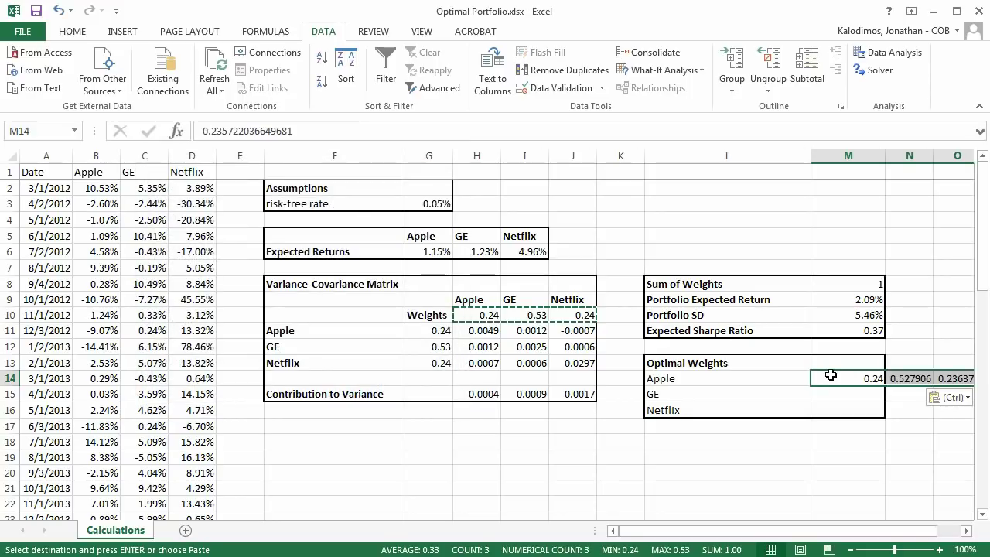
Undo the sideways paste and repaste the weights down M14 as transposed values.
key("ctrl+z")
key("Left")
key("Right")
key("alt+e")
key("s")
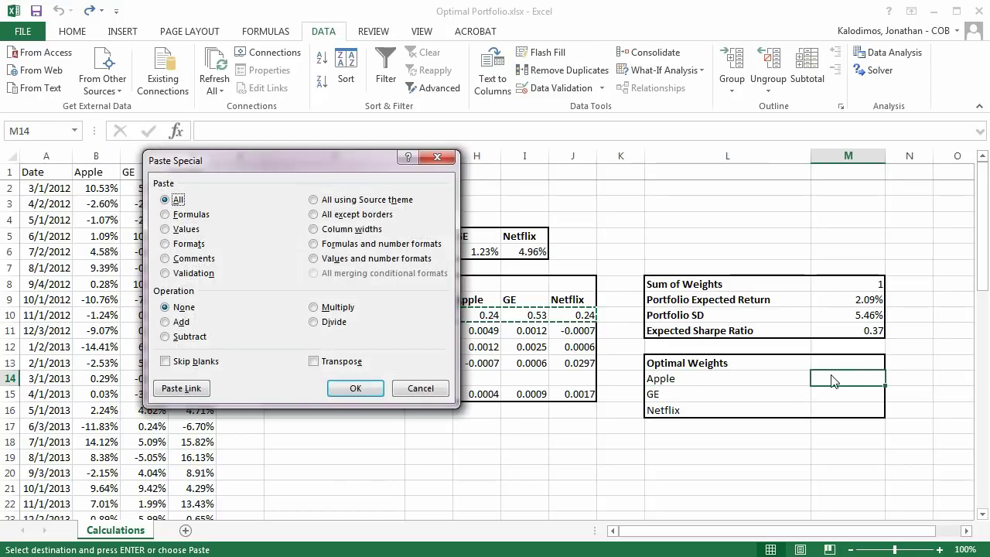
key("v")
key("e")
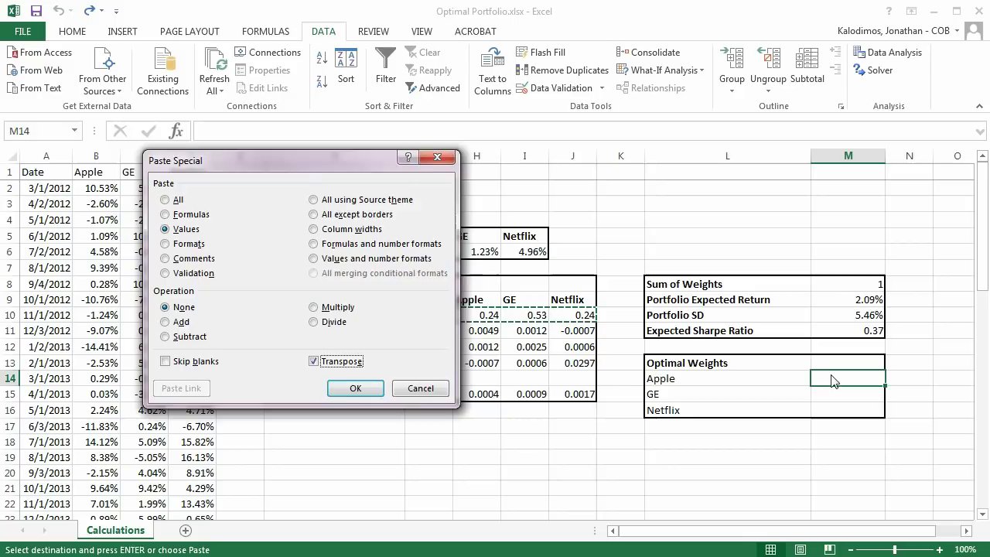
key("Return")
key("Down")
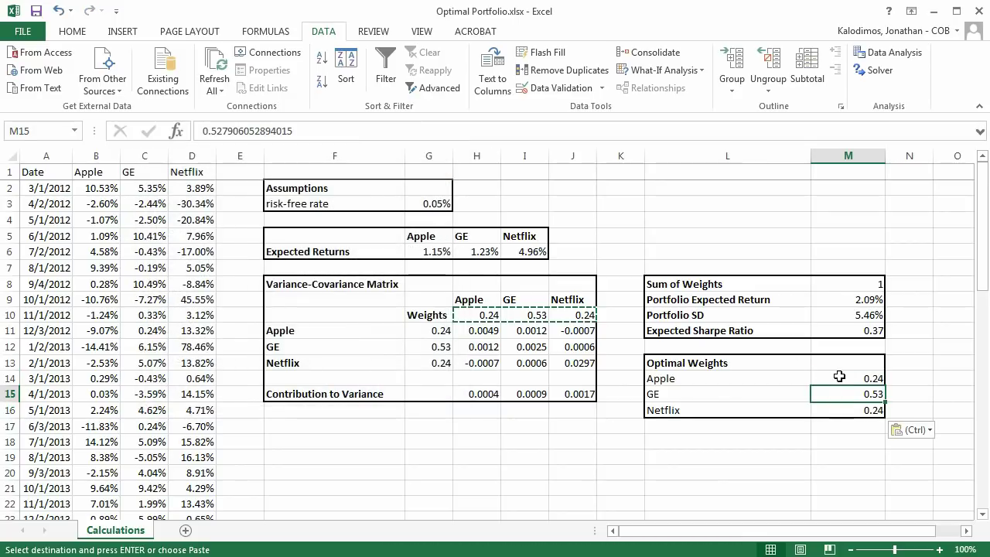
left_click(839, 377)
key("Escape")
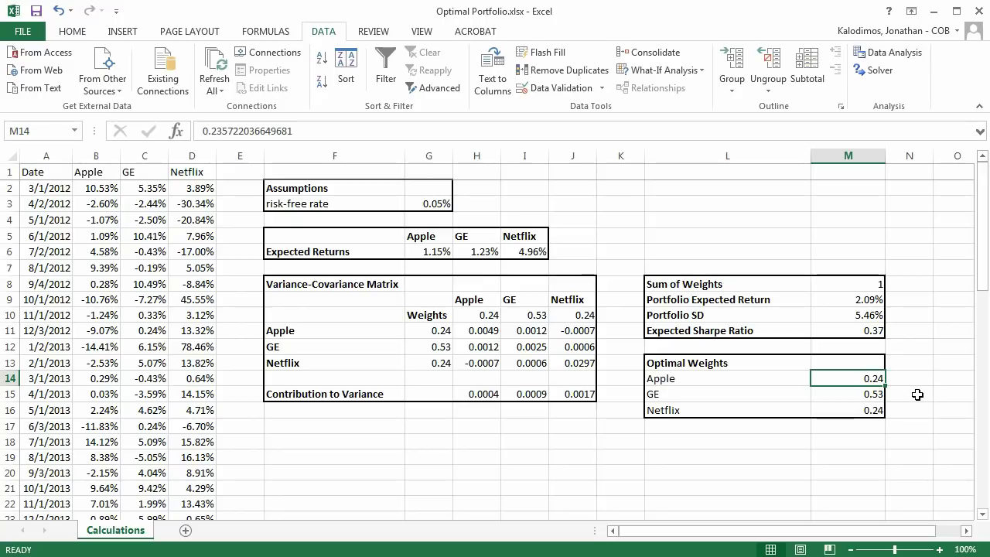